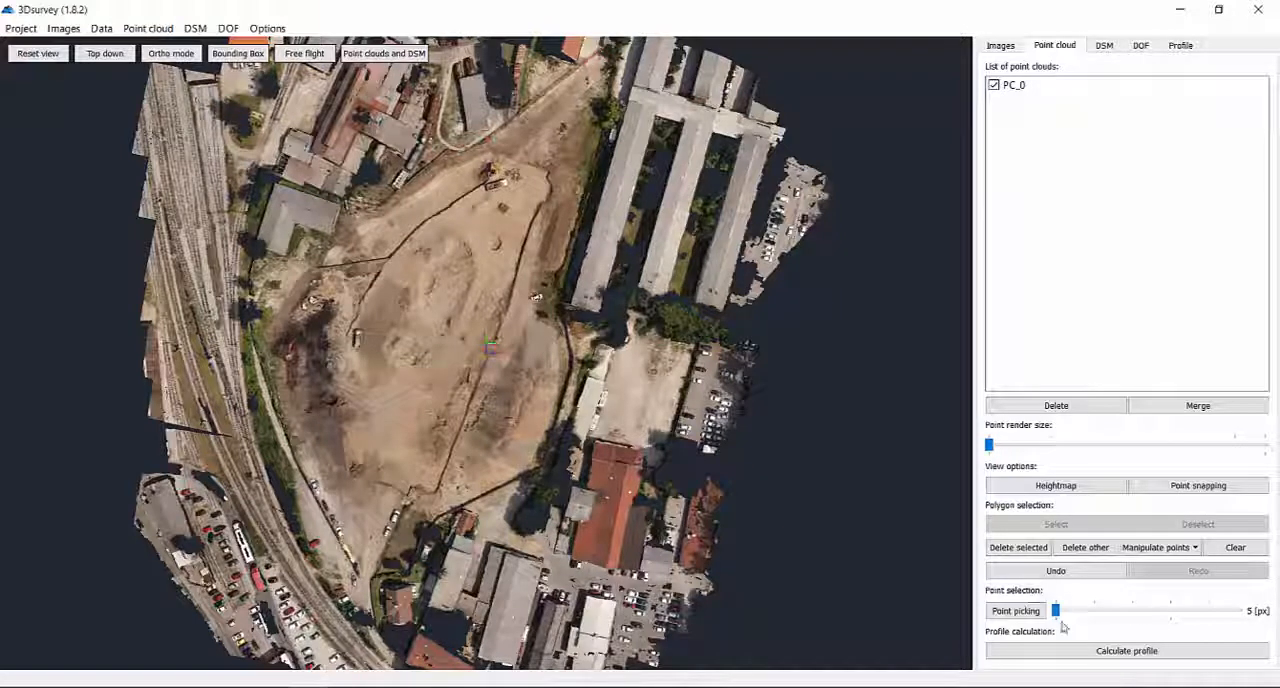
Set up a profile calculation considering points within 0,15 distance, with an approximate segment length of 0,15.
{"action": "left_click", "coordinate": [1102, 652]}
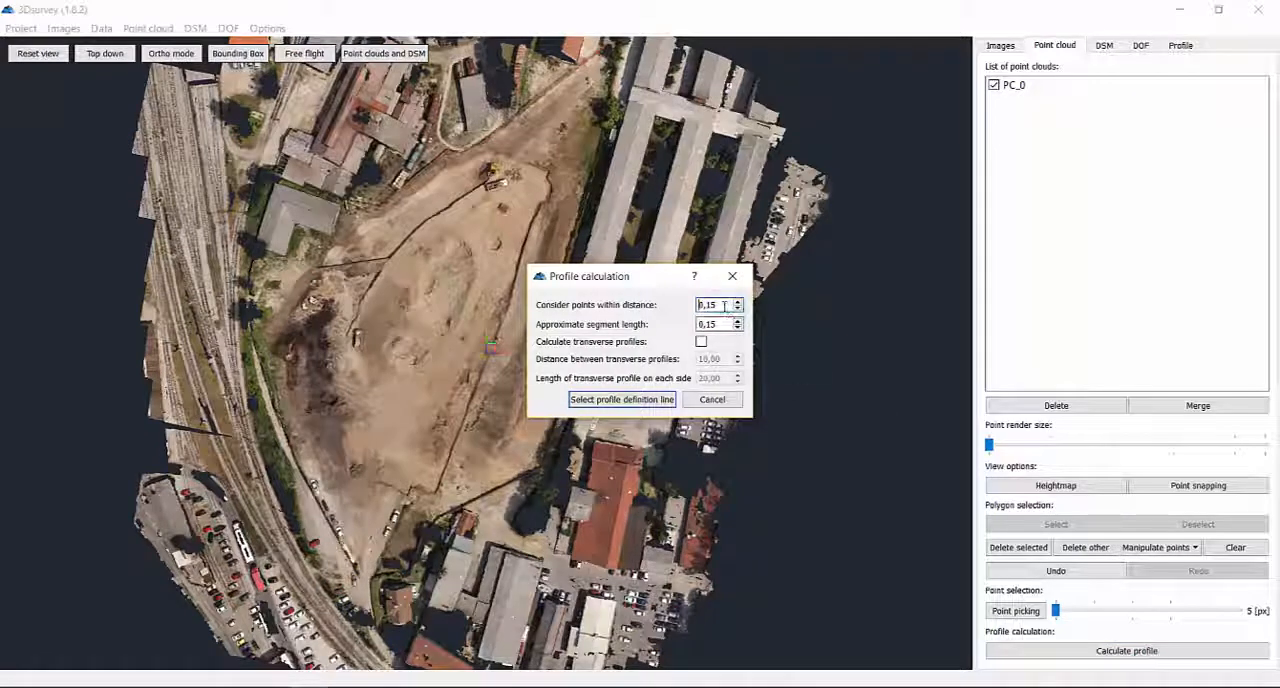
{"action": "left_click_drag", "start_coordinate": [716, 305], "coordinate": [680, 306]}
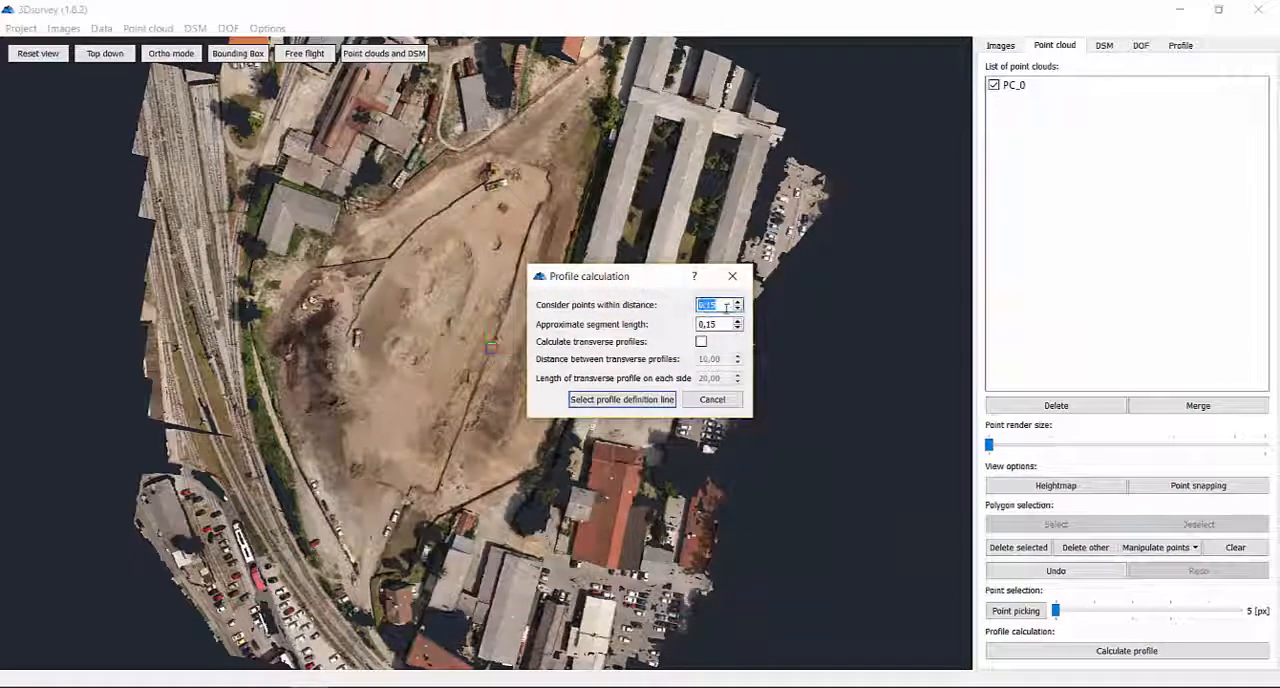
{"action": "type", "text": "0"}
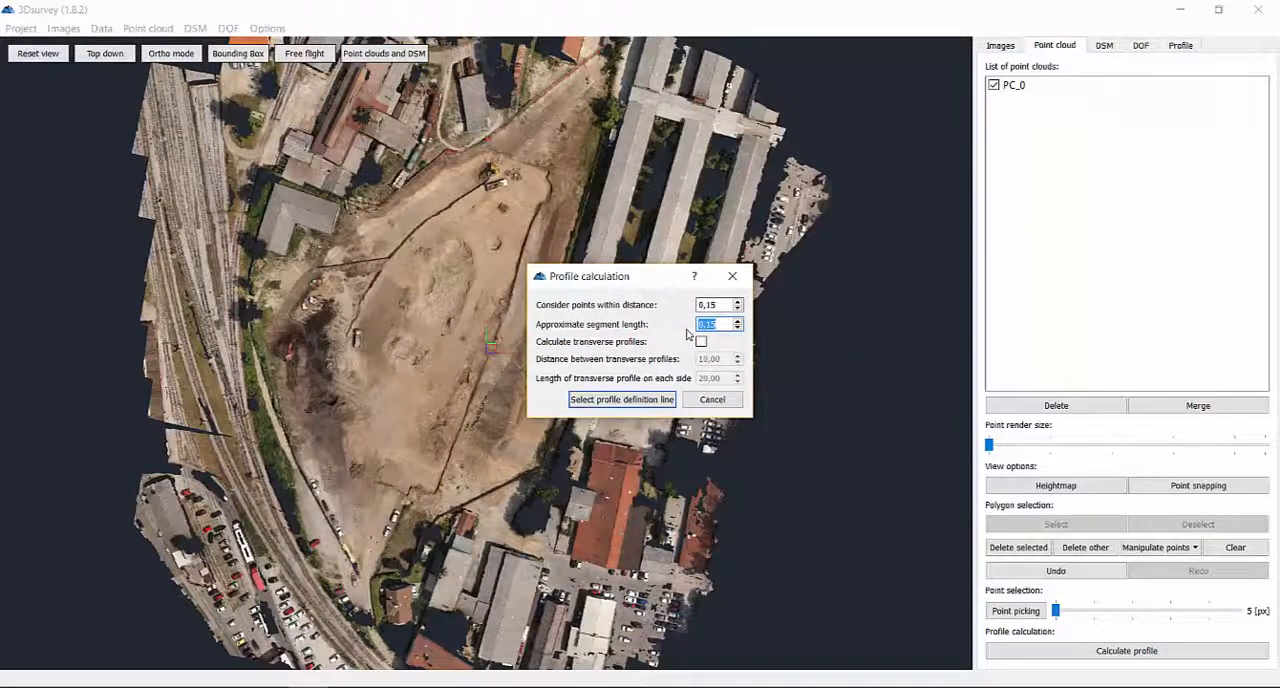
{"action": "type", "text": "0,15"}
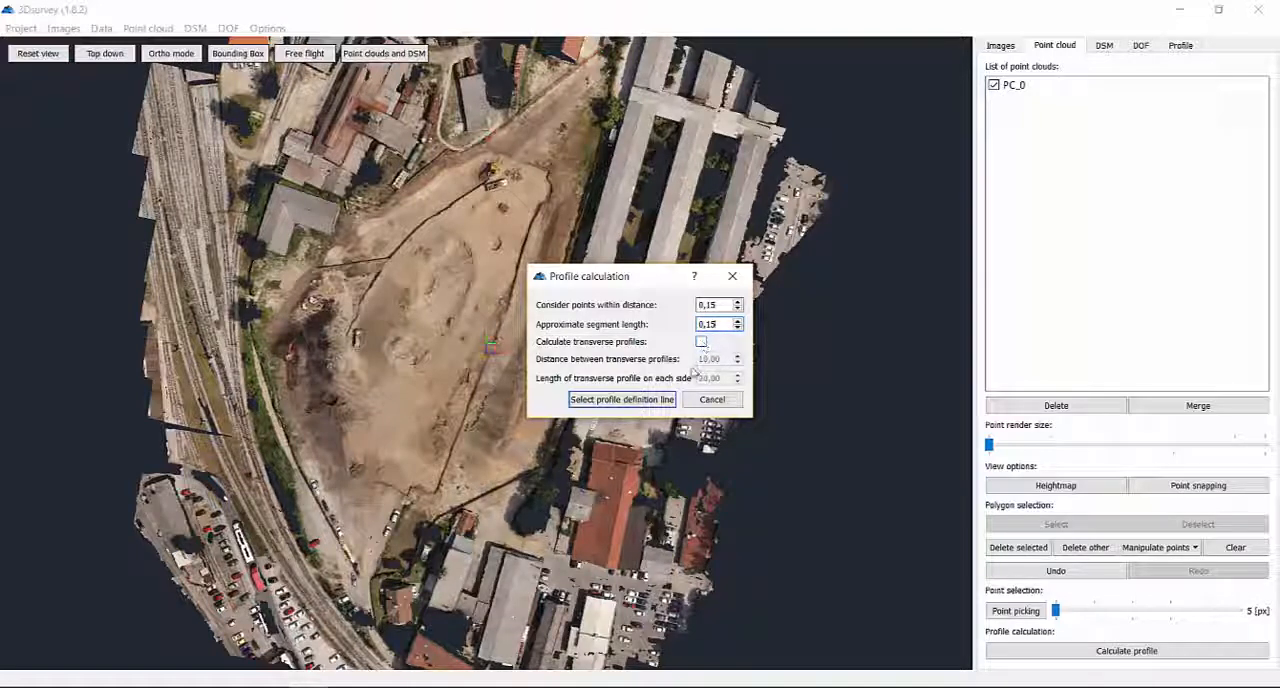
Draw the profile definition line across the pit from its western edge beside the railway to its eastern edge, and finish it.
{"action": "left_click", "coordinate": [628, 405]}
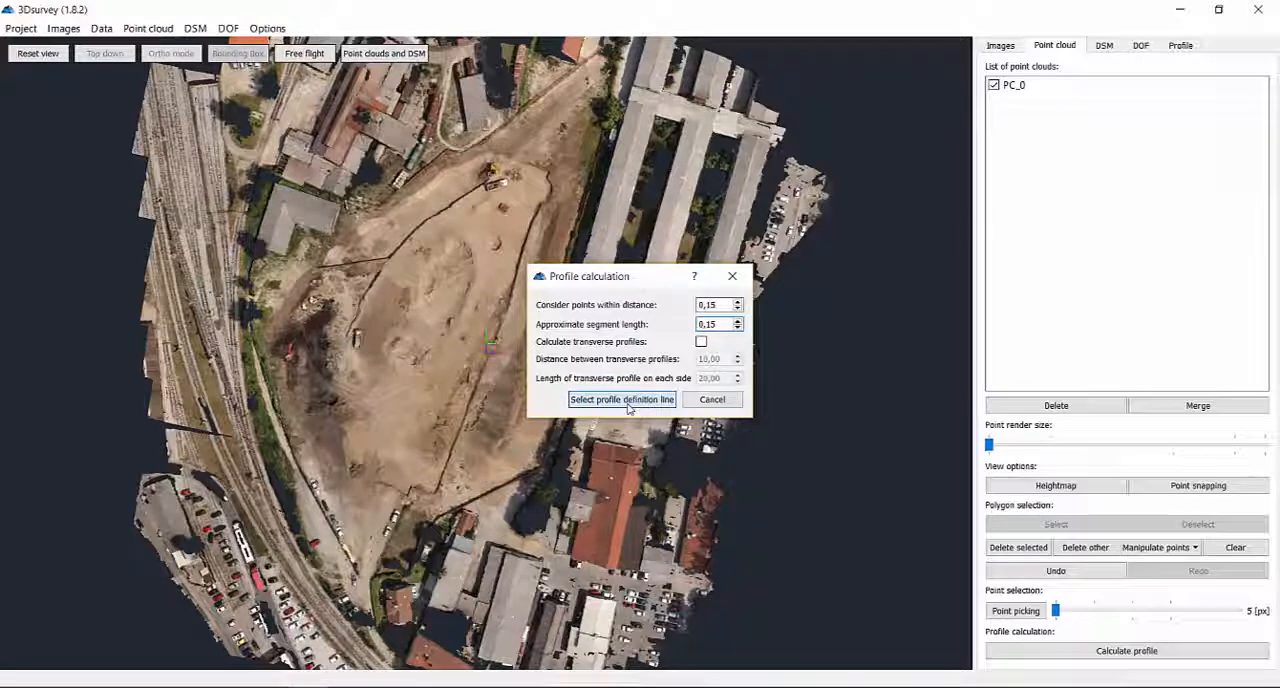
{"action": "left_click", "coordinate": [622, 399]}
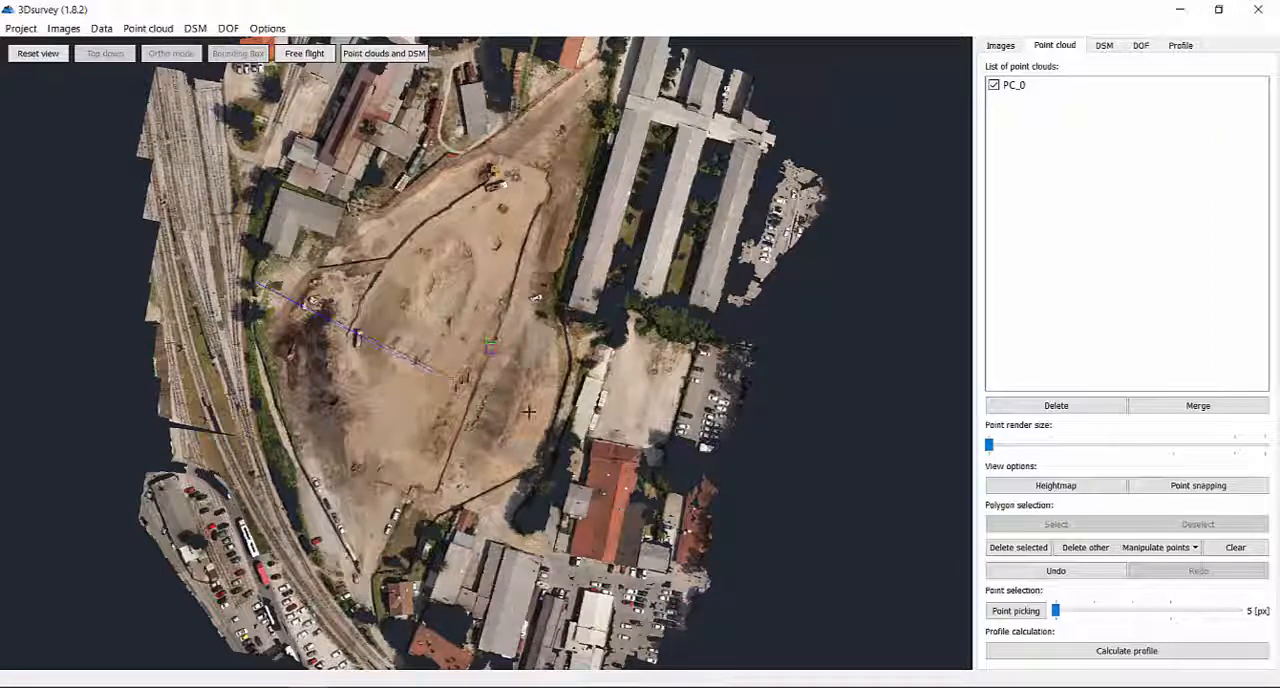
{"action": "left_click", "coordinate": [560, 427]}
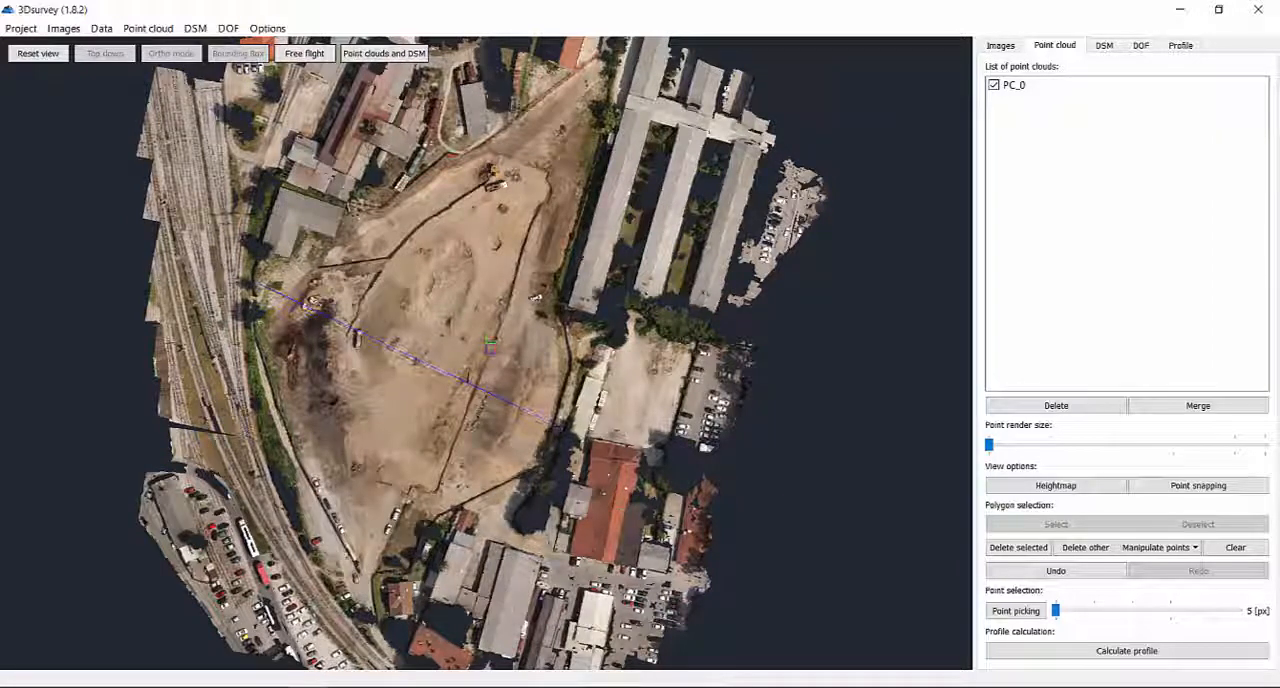
{"action": "right_click", "coordinate": [544, 364]}
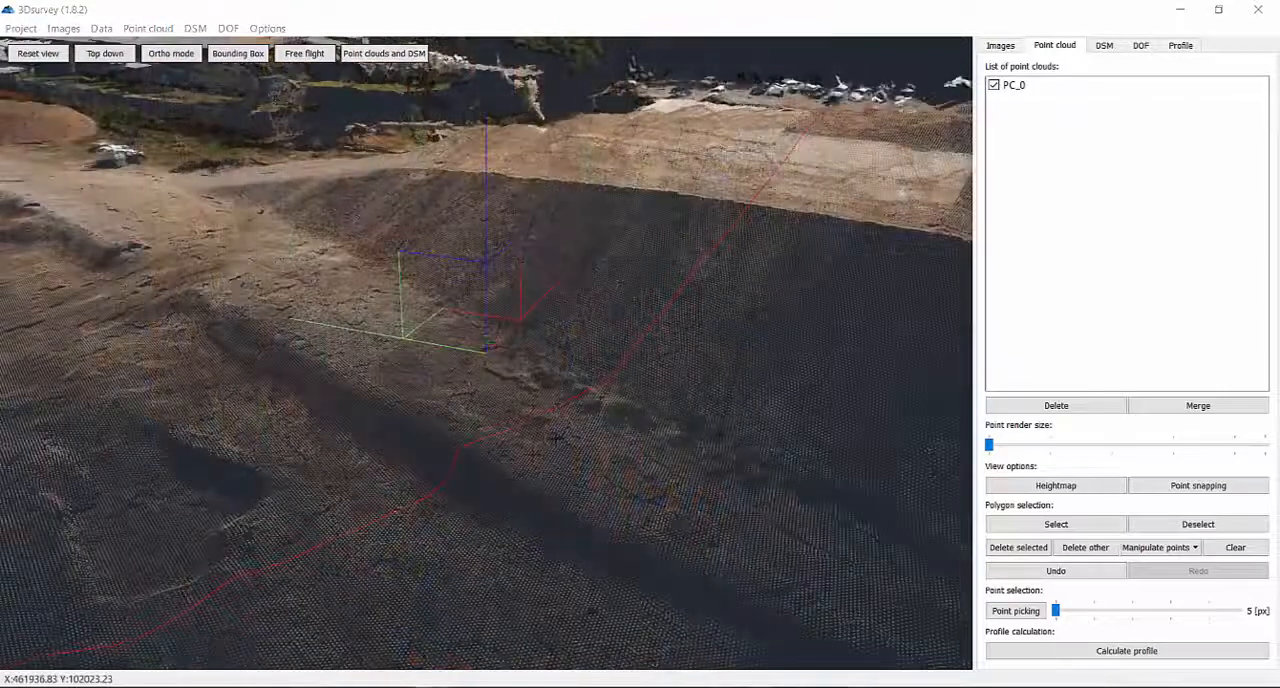
Examine the course of the calculated profile line over the terrain in the DSM and on the DOF orthophoto.
{"action": "left_click", "coordinate": [1106, 51]}
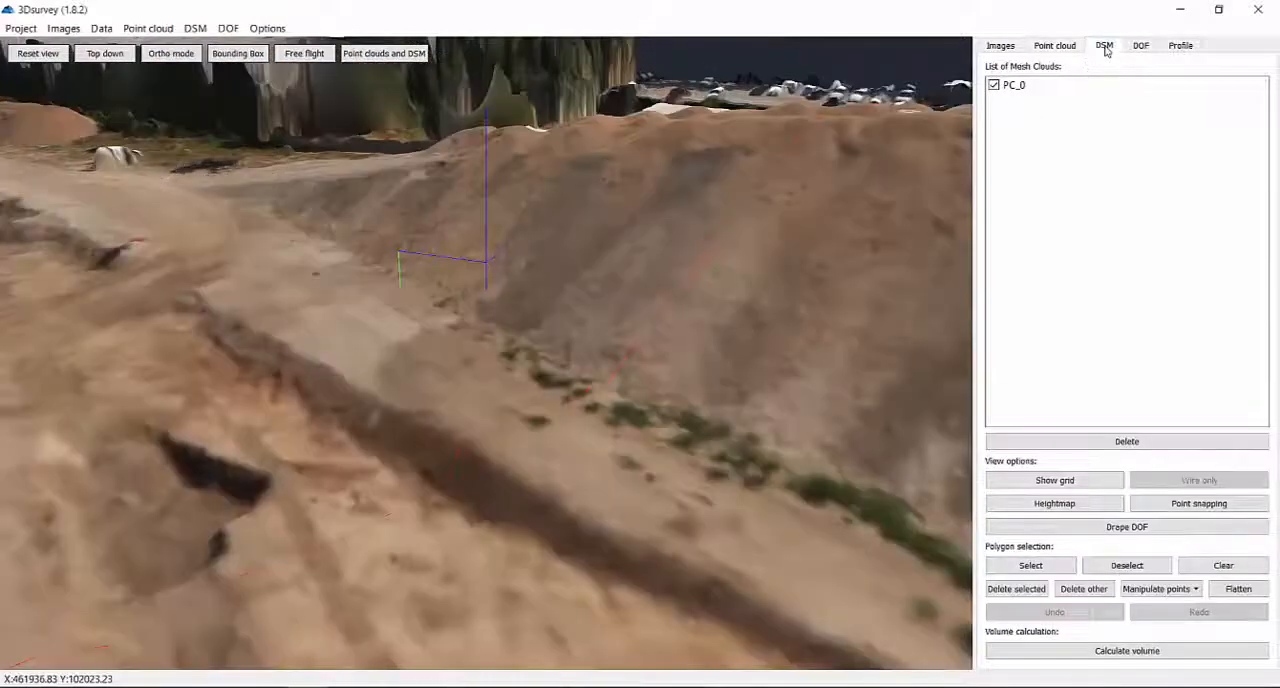
{"action": "left_click_drag", "start_coordinate": [547, 424], "coordinate": [657, 471]}
{"action": "left_click", "coordinate": [1141, 45]}
{"action": "scroll", "coordinate": [306, 330], "scroll_direction": "down", "scroll_amount": 2}
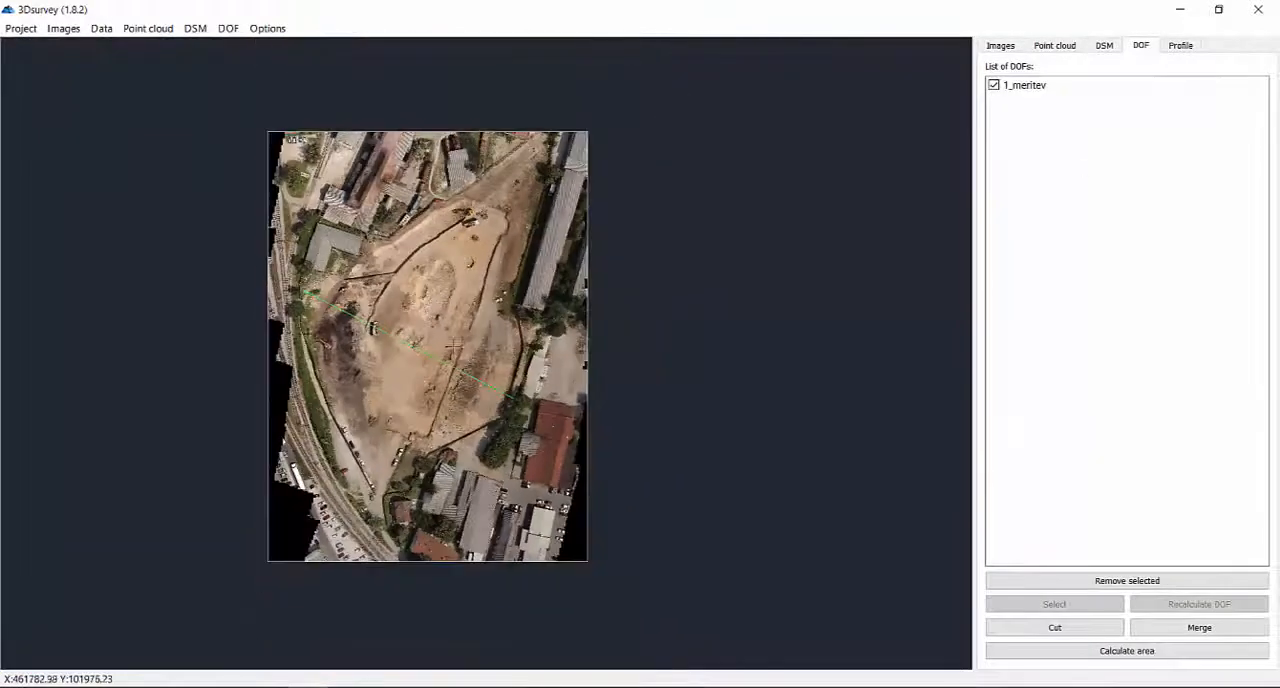
{"action": "scroll", "coordinate": [477, 372], "scroll_direction": "up", "scroll_amount": 13}
{"action": "left_click_drag", "start_coordinate": [237, 299], "coordinate": [692, 532]}
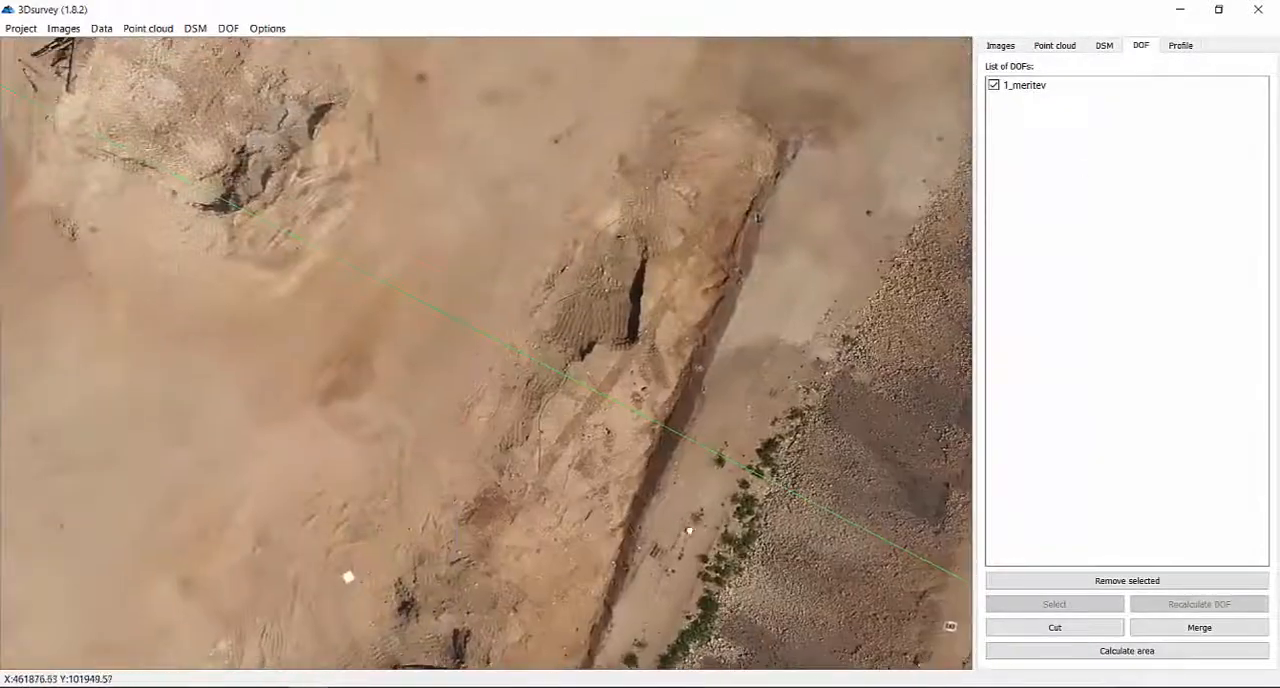
{"action": "left_click_drag", "start_coordinate": [96, 246], "coordinate": [631, 585]}
{"action": "left_click_drag", "start_coordinate": [153, 307], "coordinate": [475, 483]}
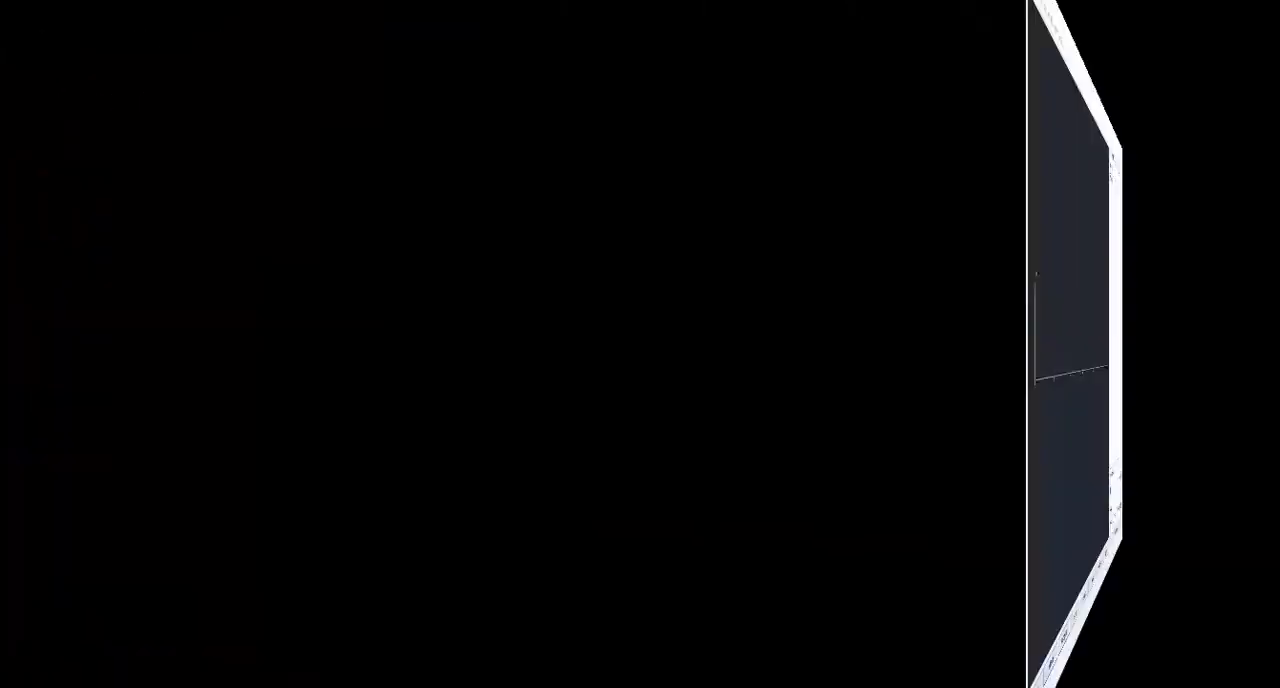
Show the calculated profile graph and set its text sizes to 100 for both axes and 150 for the profile title.
{"action": "left_click", "coordinate": [1190, 47]}
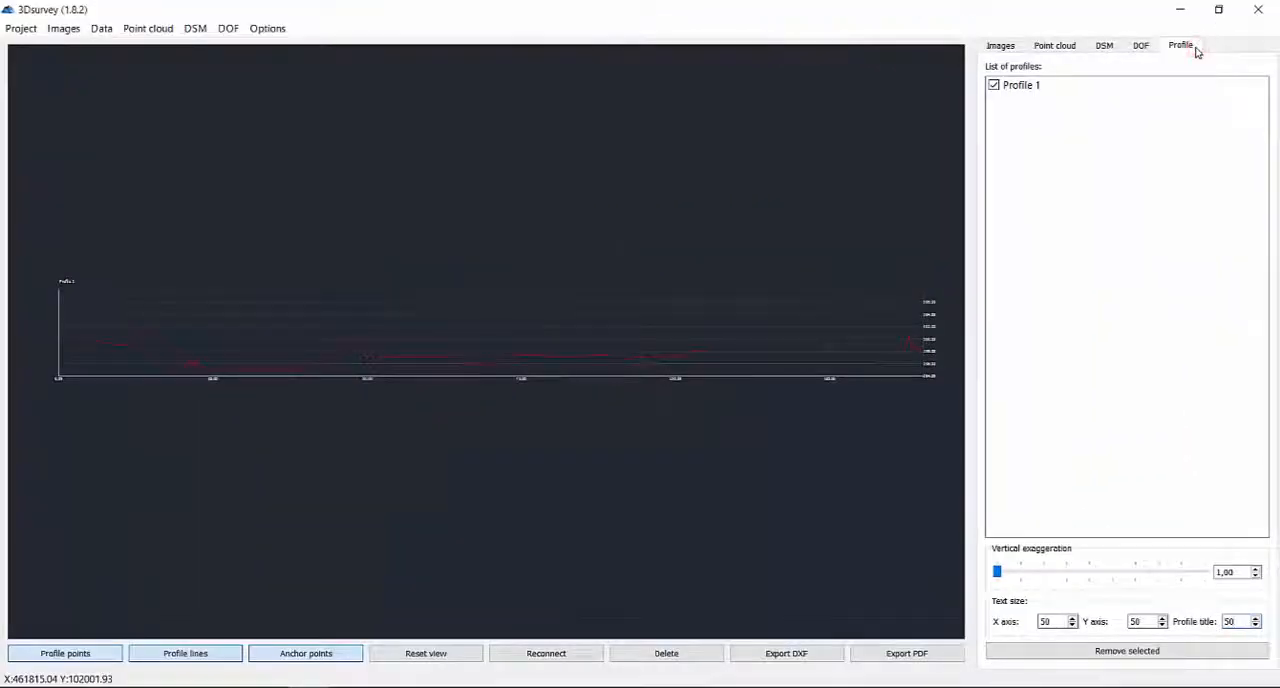
{"action": "double_click", "coordinate": [1047, 621]}
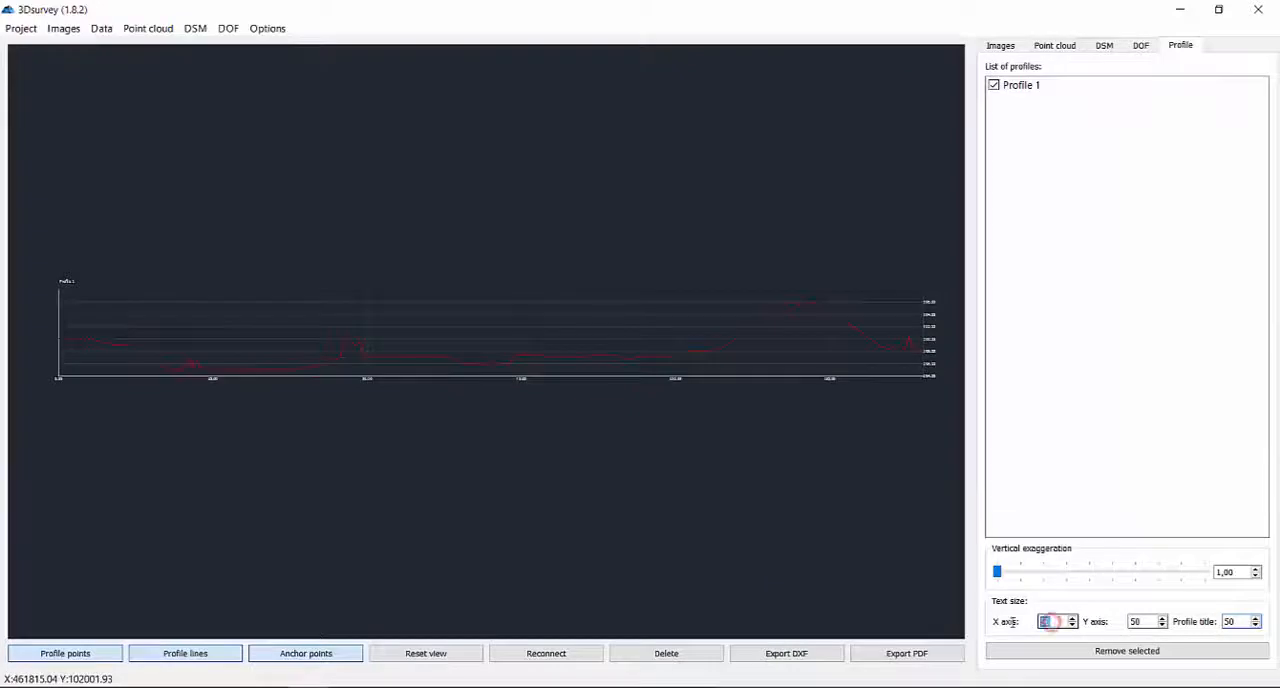
{"action": "type", "text": "100"}
{"action": "key", "text": "Return"}
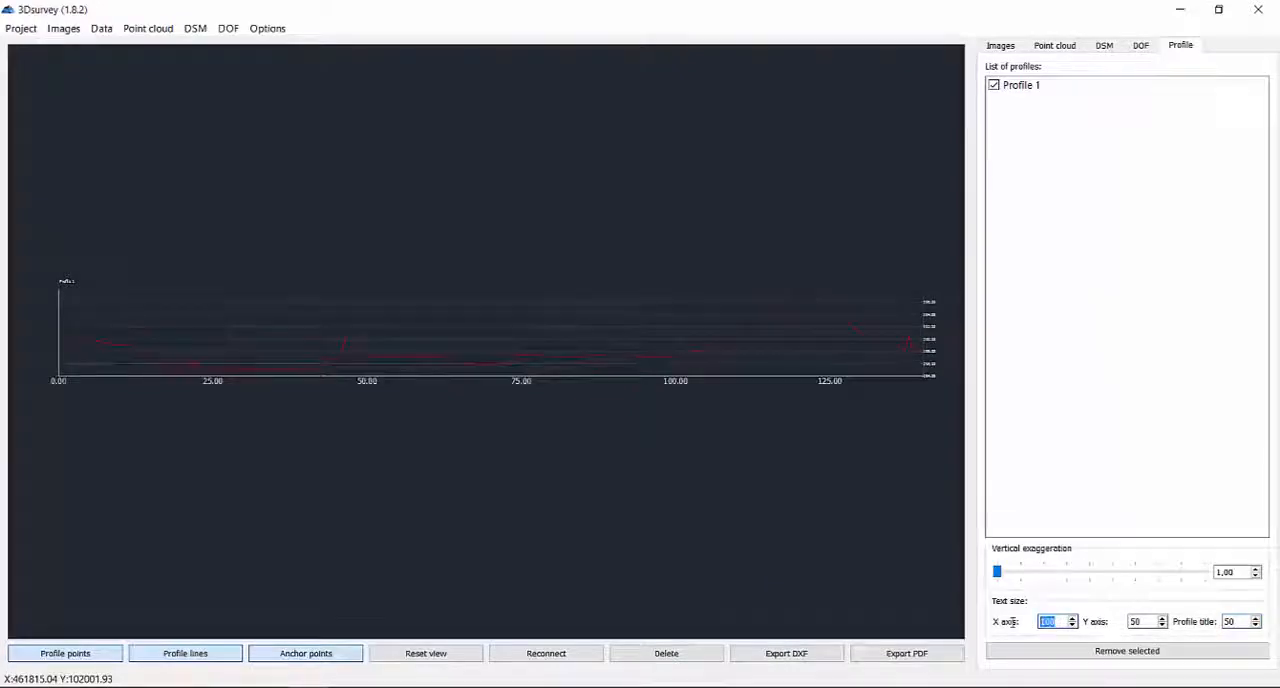
{"action": "double_click", "coordinate": [1137, 621]}
{"action": "key", "text": "Return"}
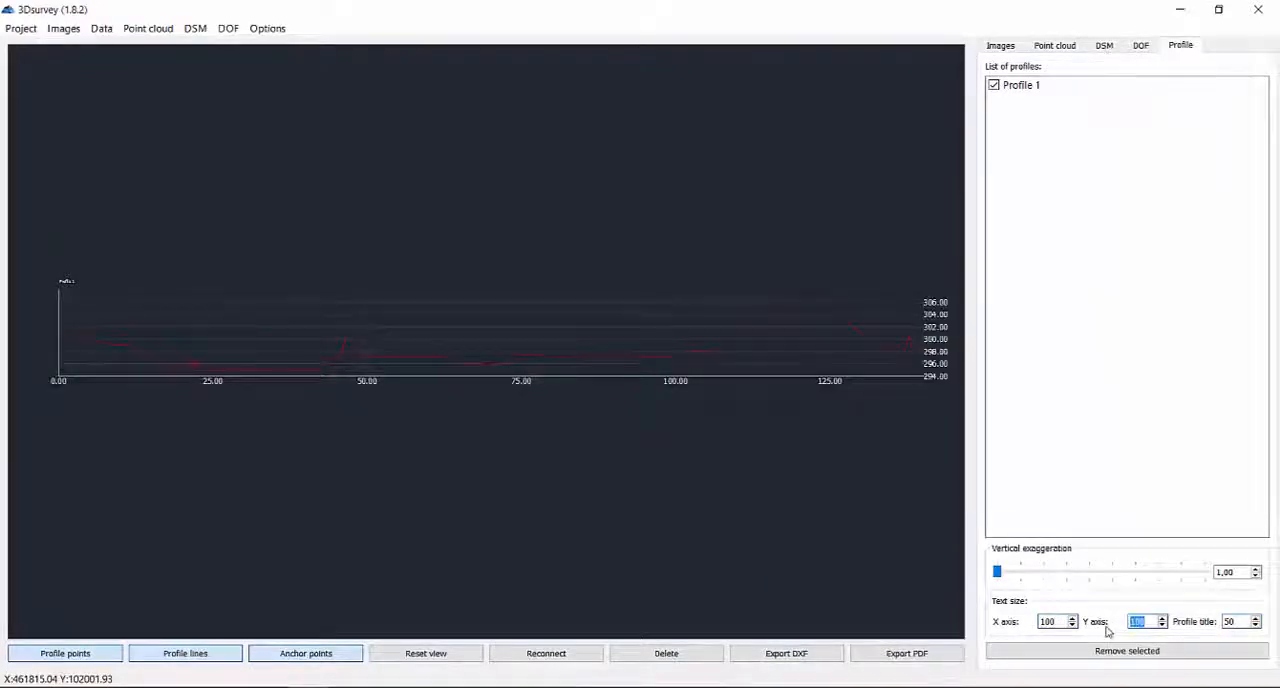
{"action": "double_click", "coordinate": [1229, 621]}
{"action": "type", "text": "150"}
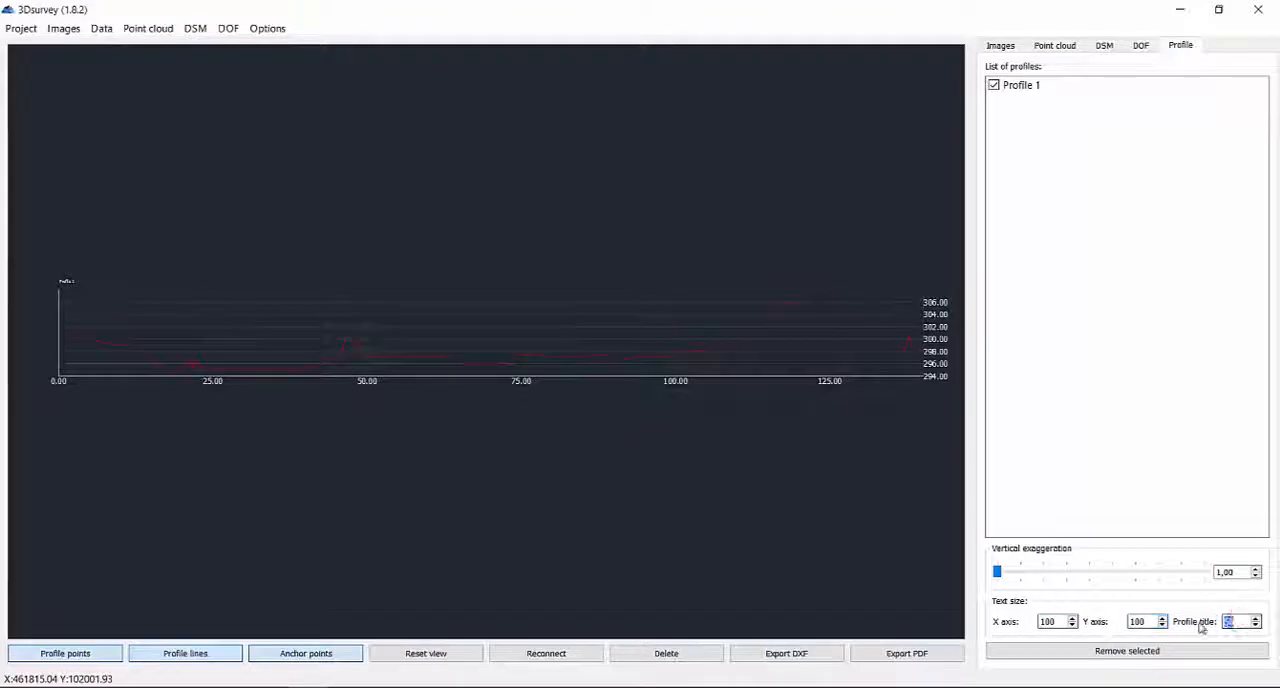
{"action": "key", "text": "Return"}
Rename the profile as "Profile 1 - Open pit mine".
{"action": "double_click", "coordinate": [1039, 86]}
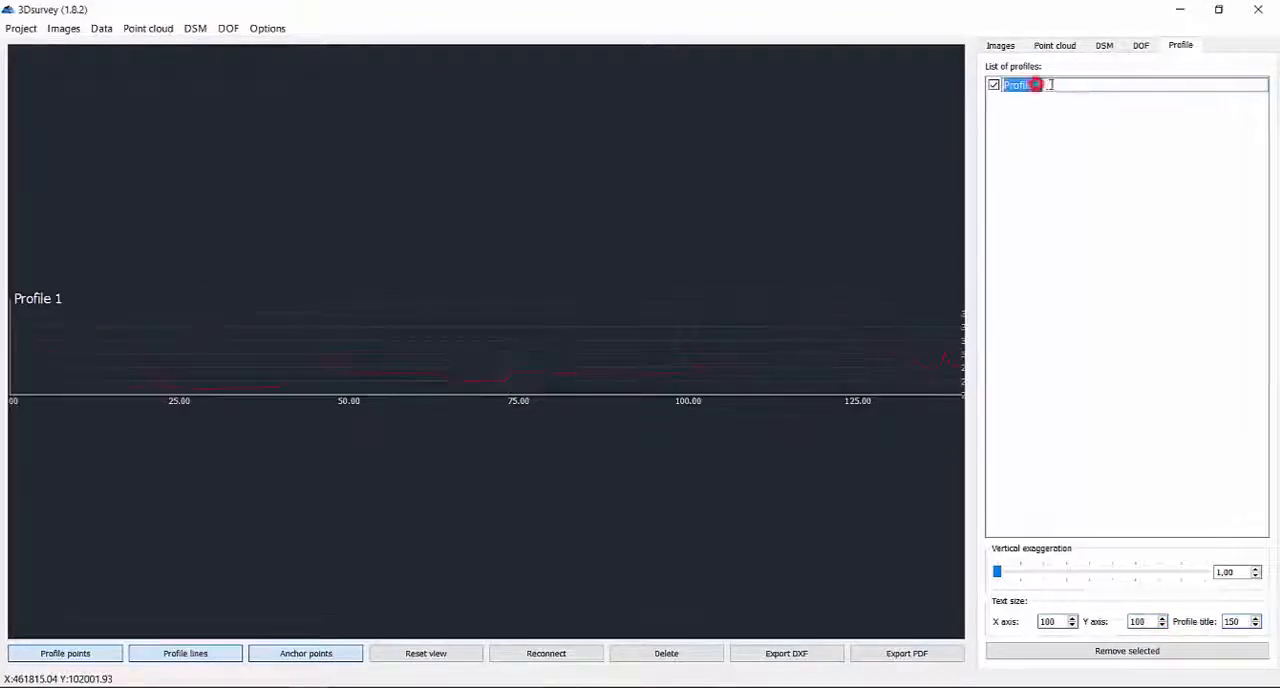
{"action": "left_click", "coordinate": [1051, 85]}
{"action": "type", "text": "-"}
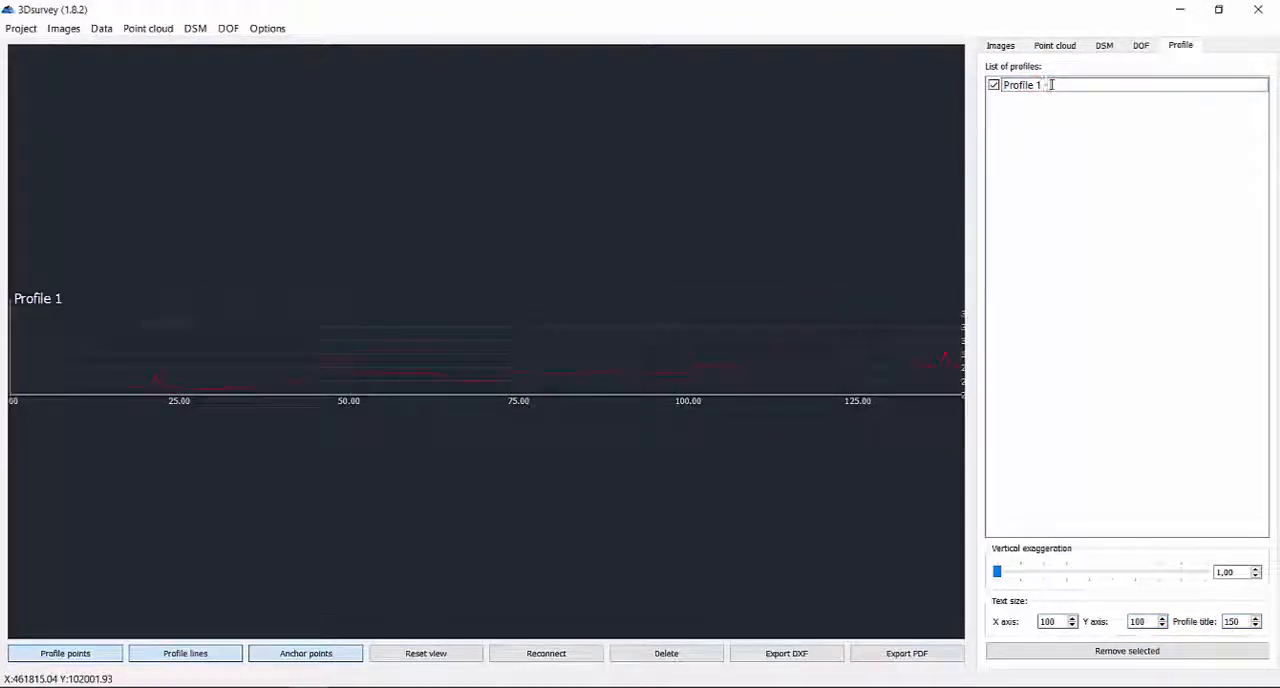
{"action": "type", "text": " Dpen pit mine"}
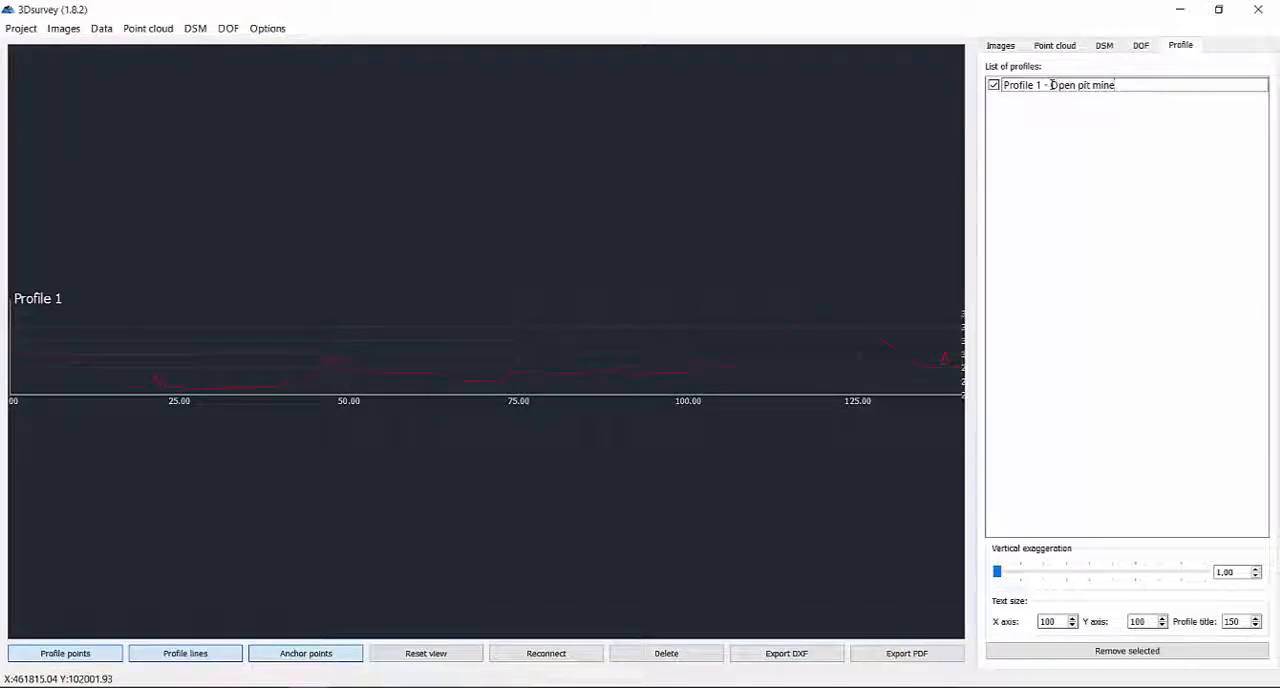
{"action": "key", "text": "Return"}
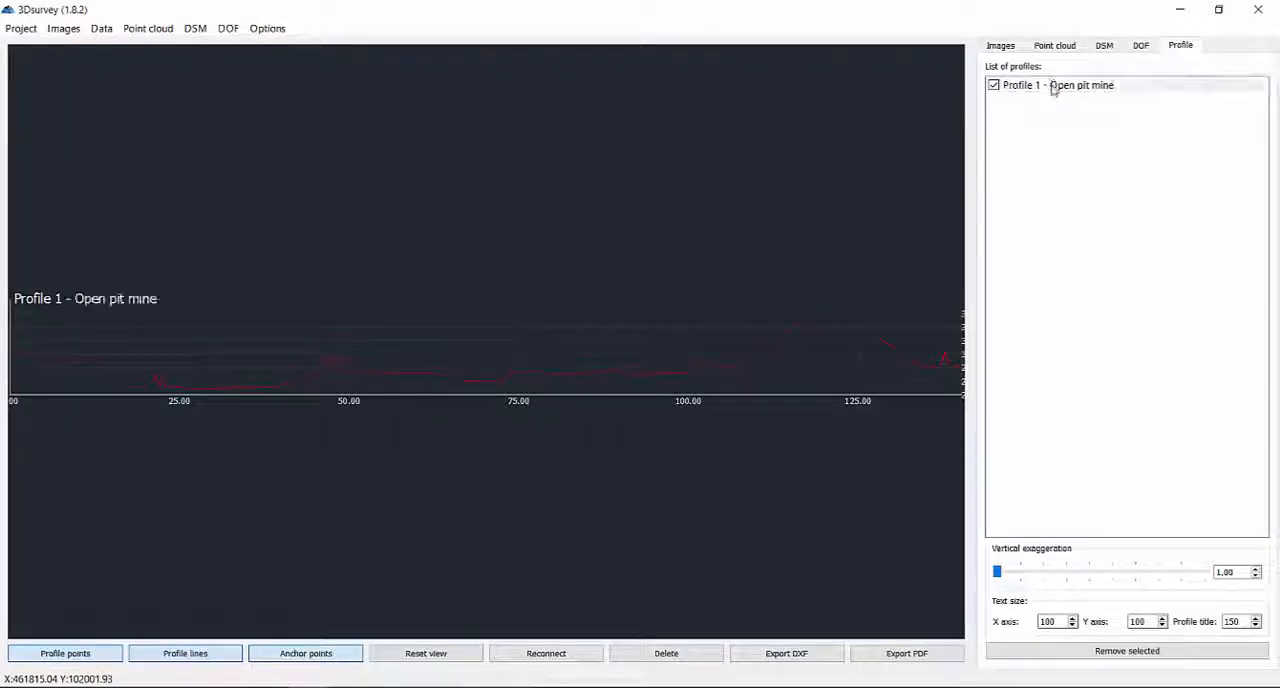
Reconnect the profile line between the anchor points on either side of the raised bump just before the 50.00 mark.
{"action": "scroll", "coordinate": [437, 300], "scroll_direction": "down", "scroll_amount": 1}
{"action": "scroll", "coordinate": [269, 396], "scroll_direction": "up", "scroll_amount": 6}
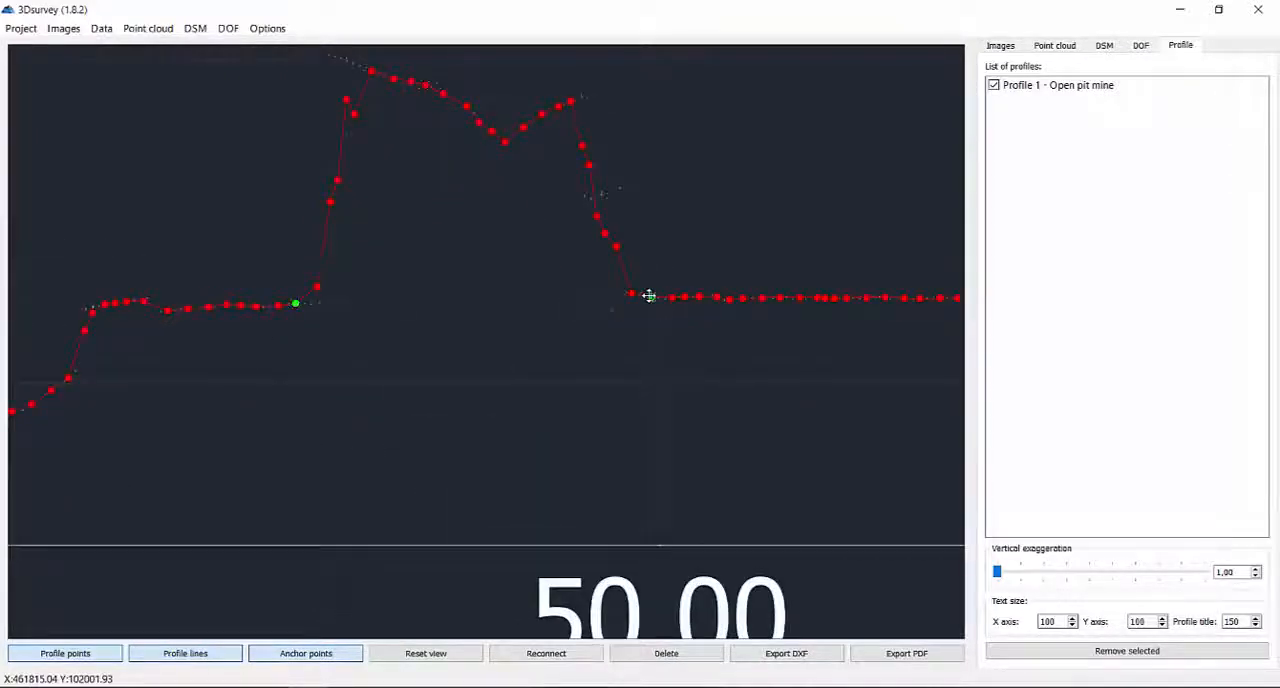
{"action": "left_click", "coordinate": [557, 657]}
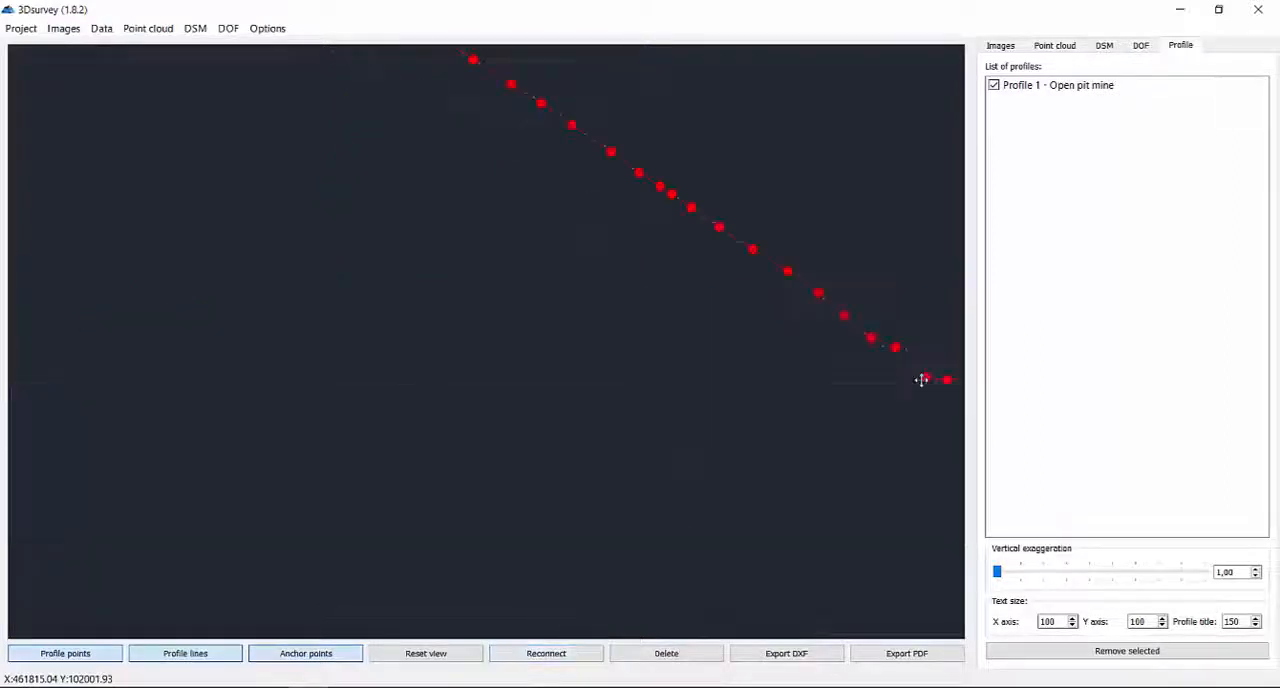
Set the profile's vertical exaggeration to 3,00.
{"action": "left_click_drag", "start_coordinate": [866, 374], "coordinate": [712, 389]}
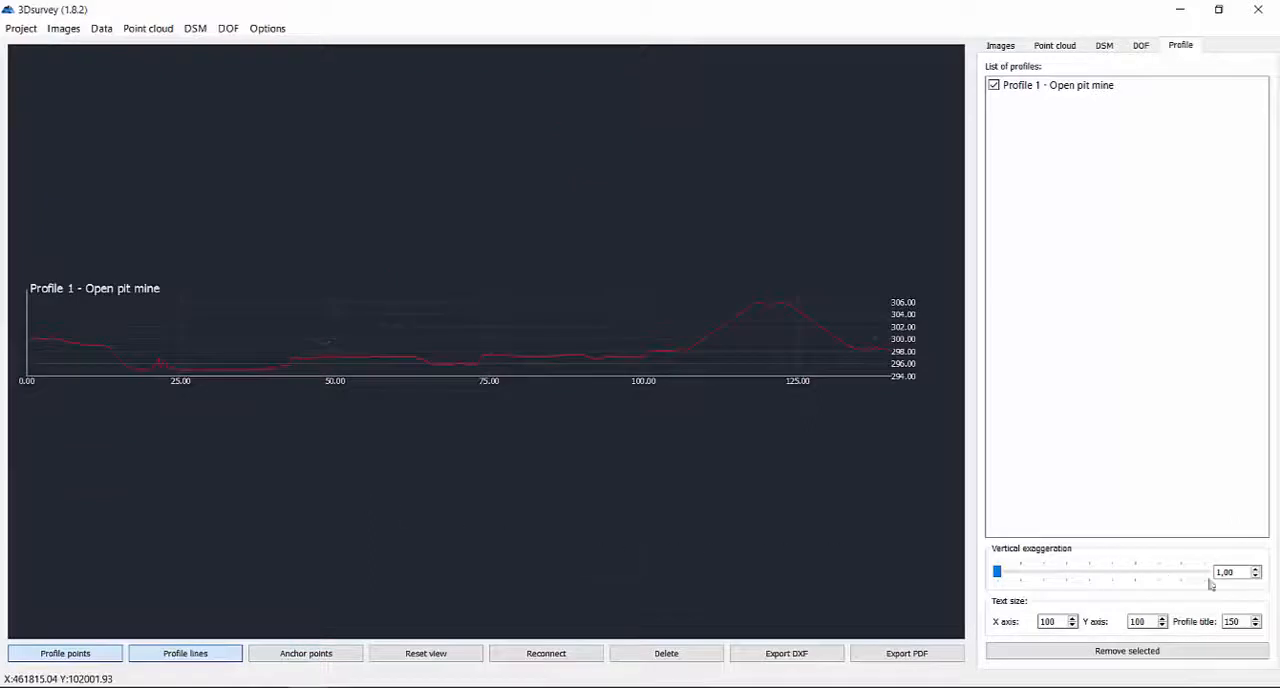
{"action": "left_click", "coordinate": [1257, 567]}
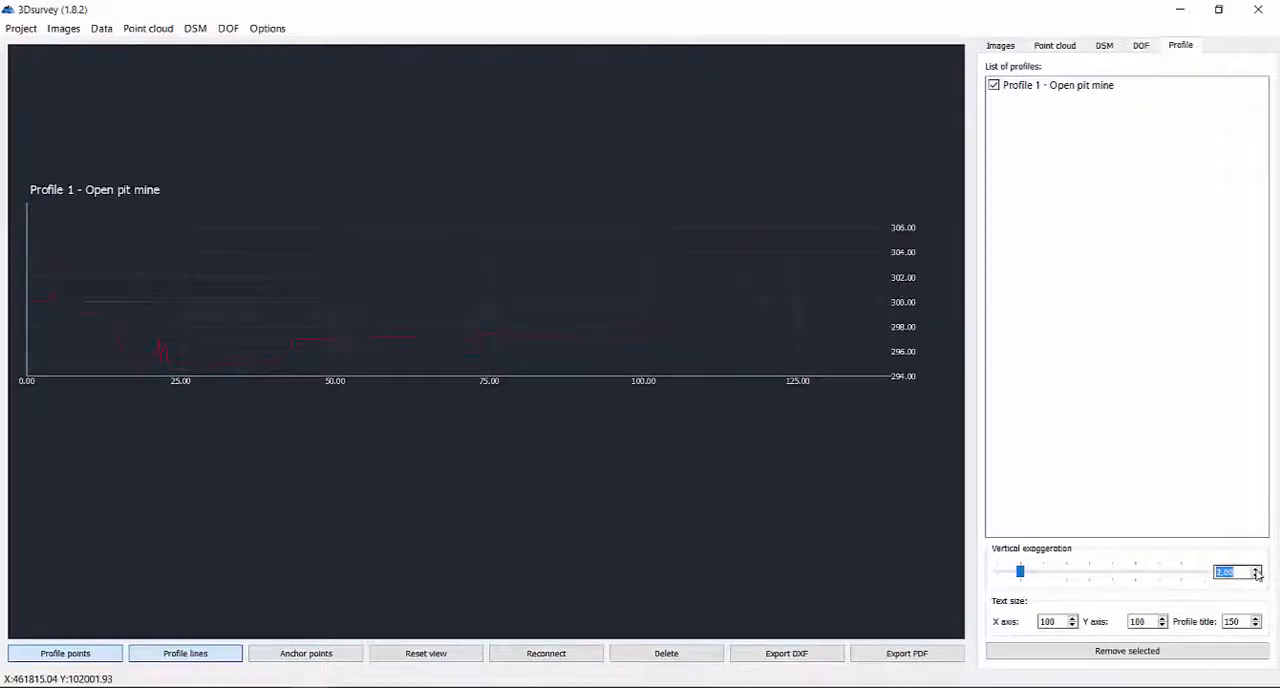
{"action": "left_click", "coordinate": [1257, 567]}
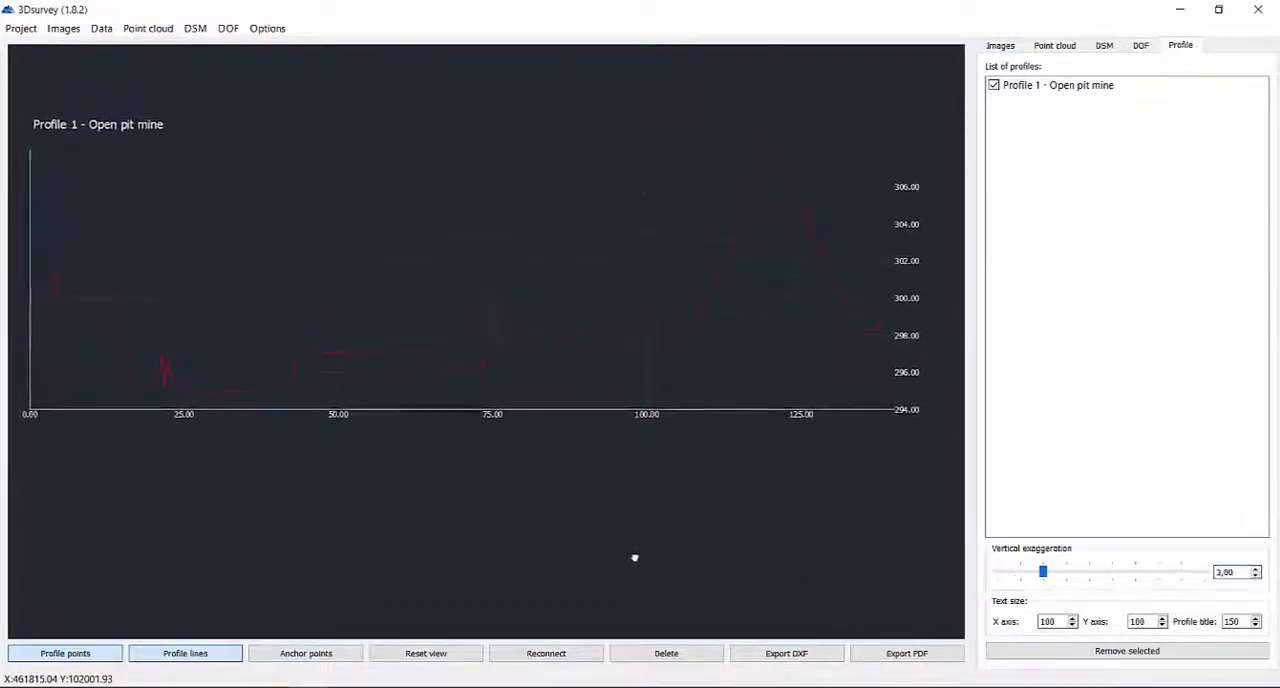
Export the profile as a PDF named test1 to the desktop (Namizje).
{"action": "left_click", "coordinate": [876, 655]}
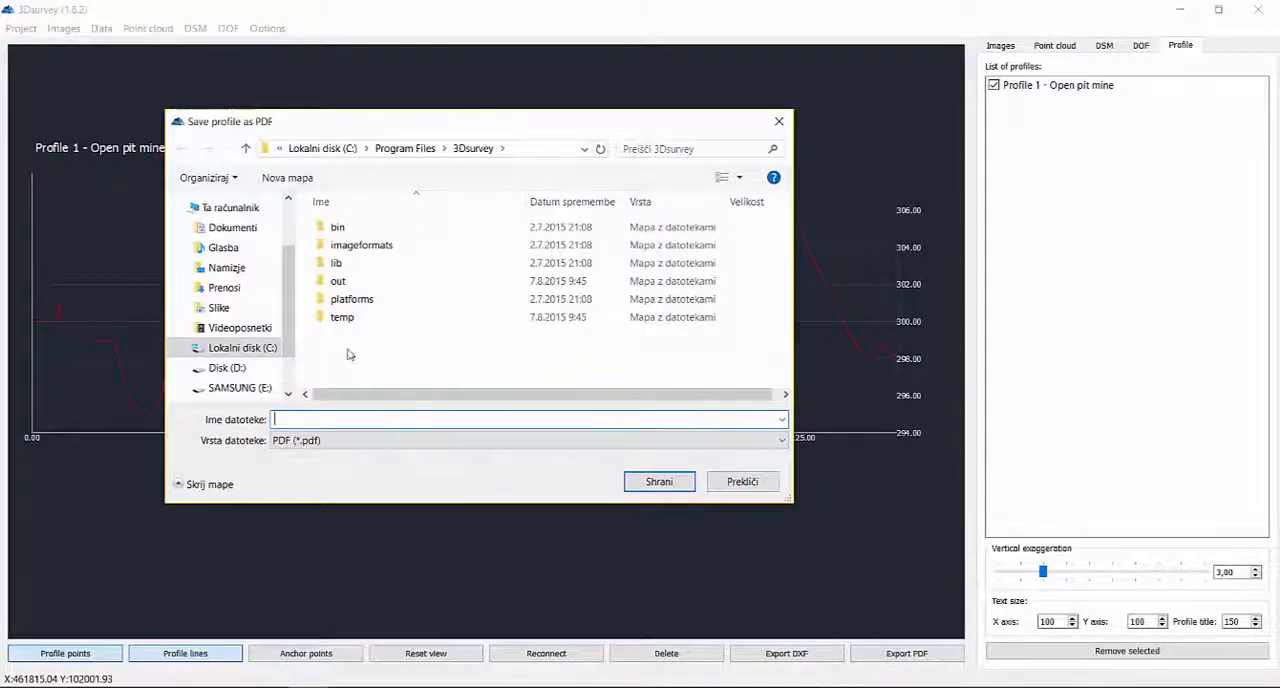
{"action": "left_click", "coordinate": [240, 348]}
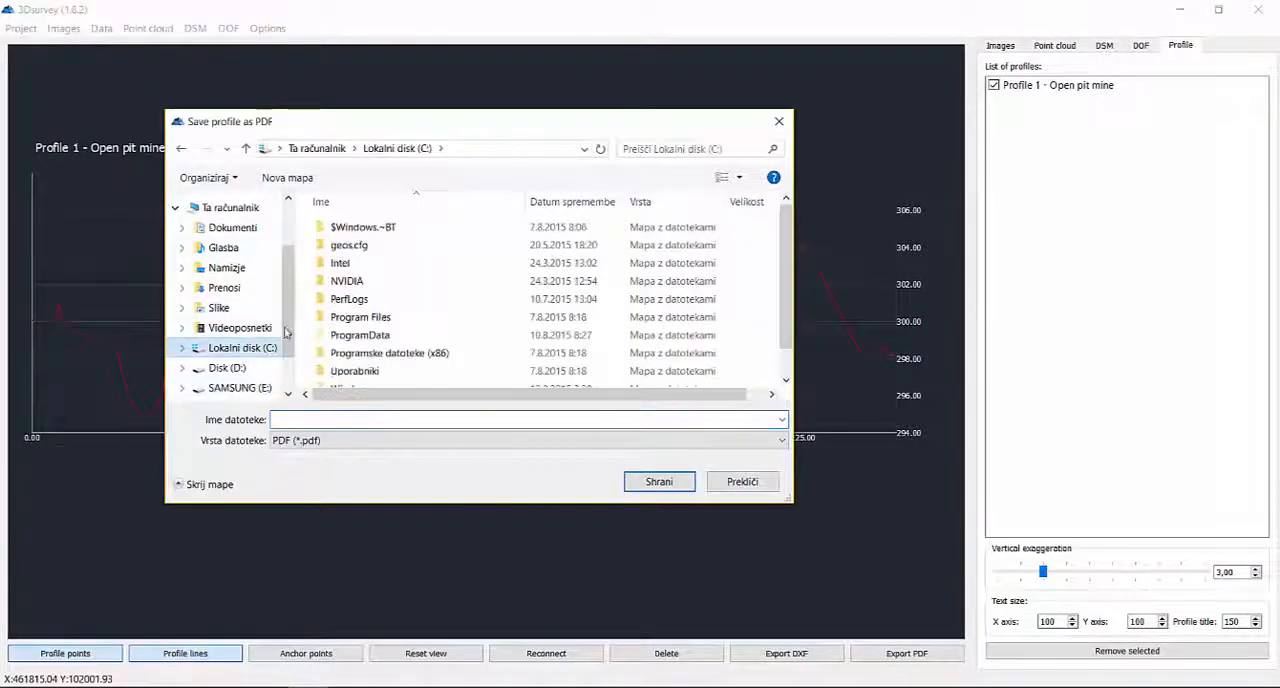
{"action": "left_click", "coordinate": [227, 268]}
{"action": "left_click", "coordinate": [319, 420]}
{"action": "type", "text": "test"}
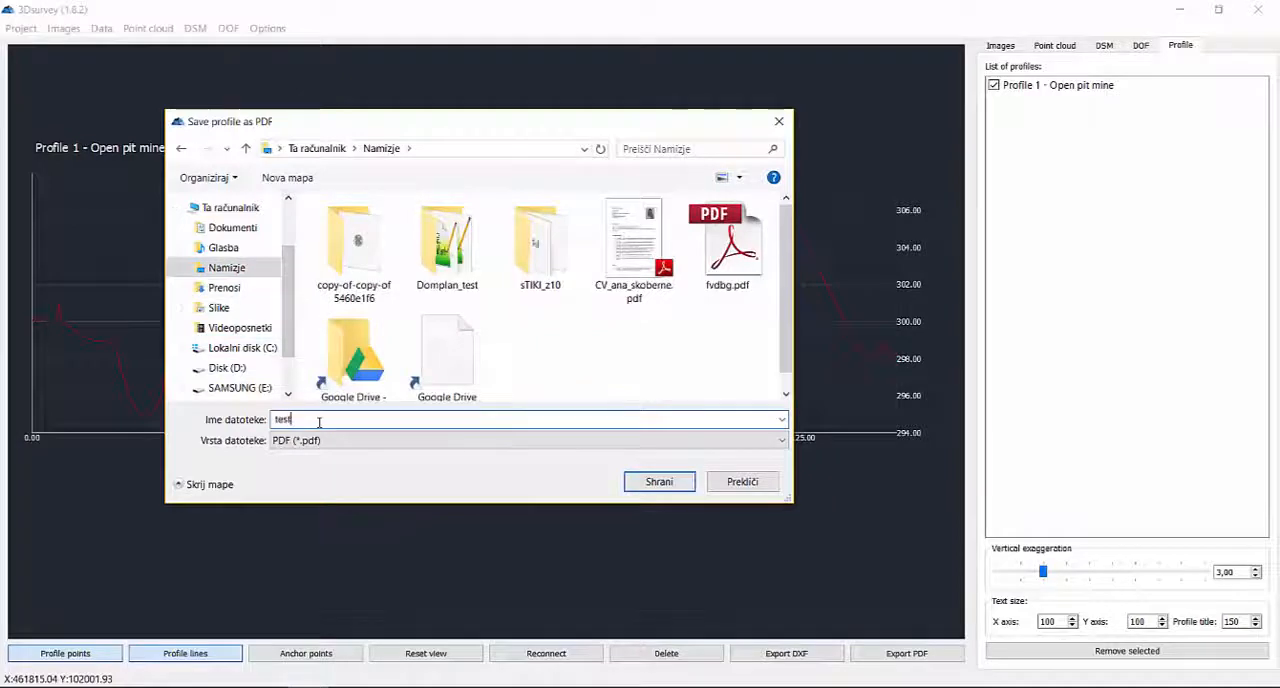
{"action": "type", "text": "1"}
{"action": "key", "text": "Return"}
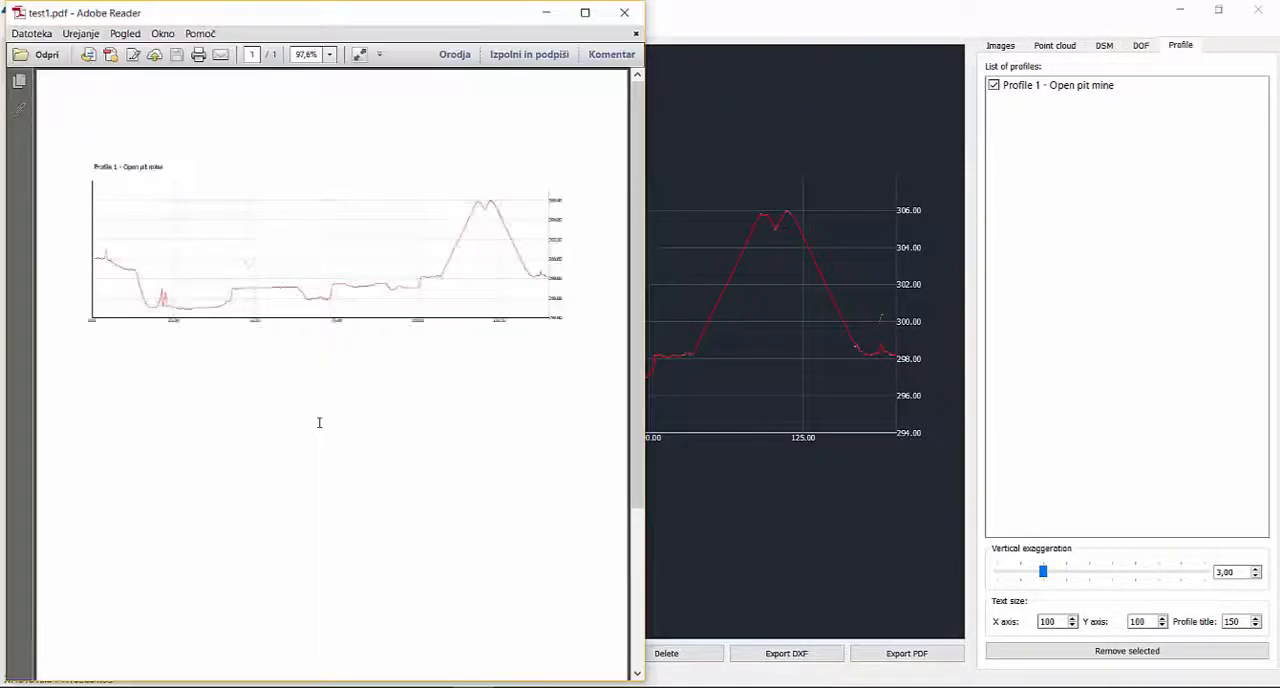
{"action": "left_click", "coordinate": [585, 12]}
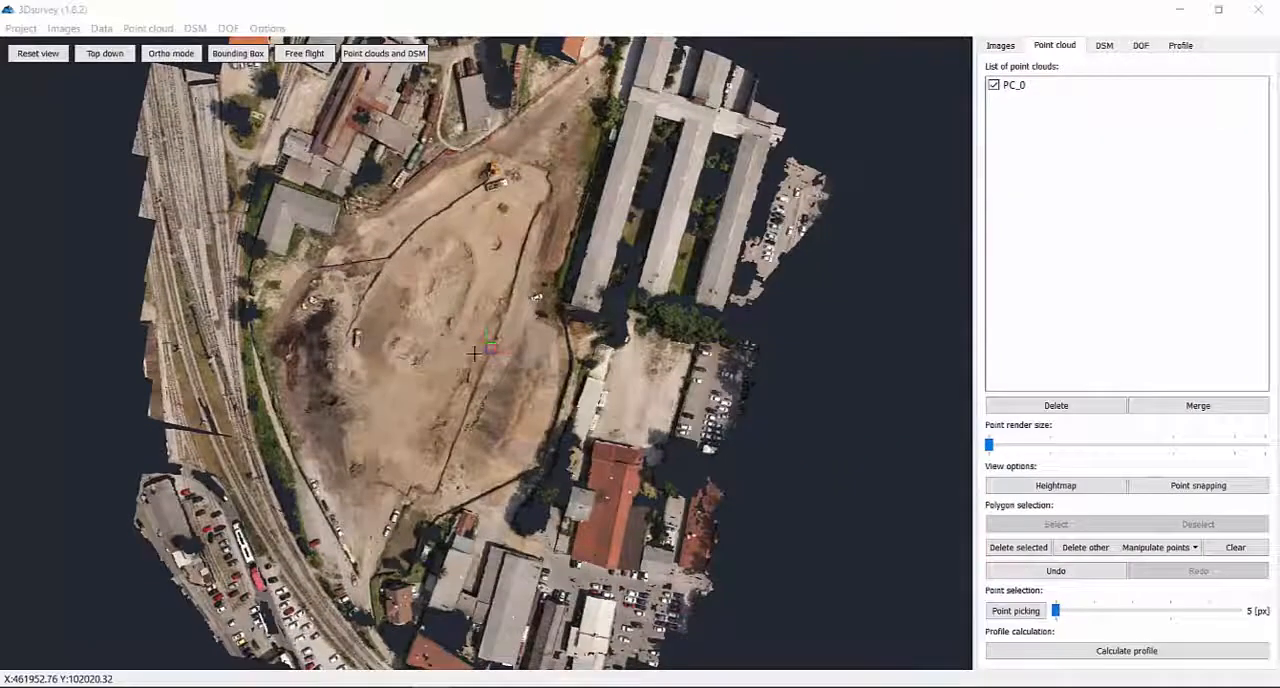
Set up a profile calculation with transverse profiles spaced 10,00 apart and extending 30,00 on each side.
{"action": "left_click", "coordinate": [1104, 650]}
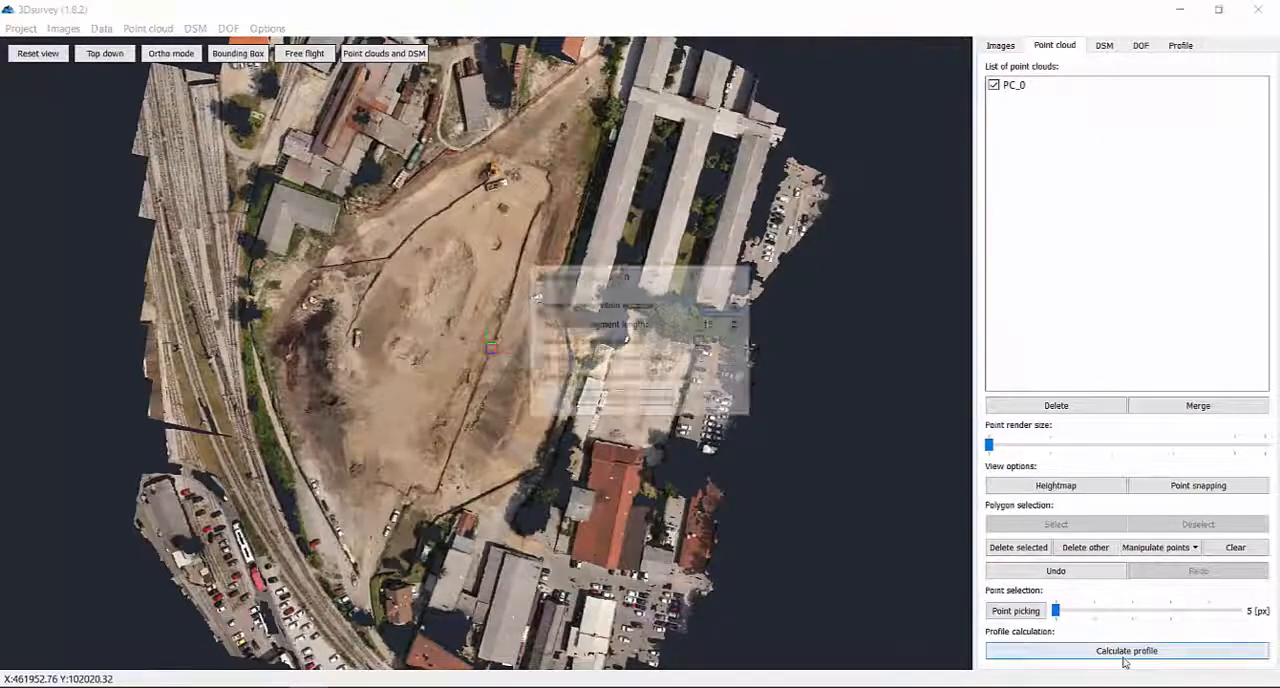
{"action": "left_click", "coordinate": [701, 342]}
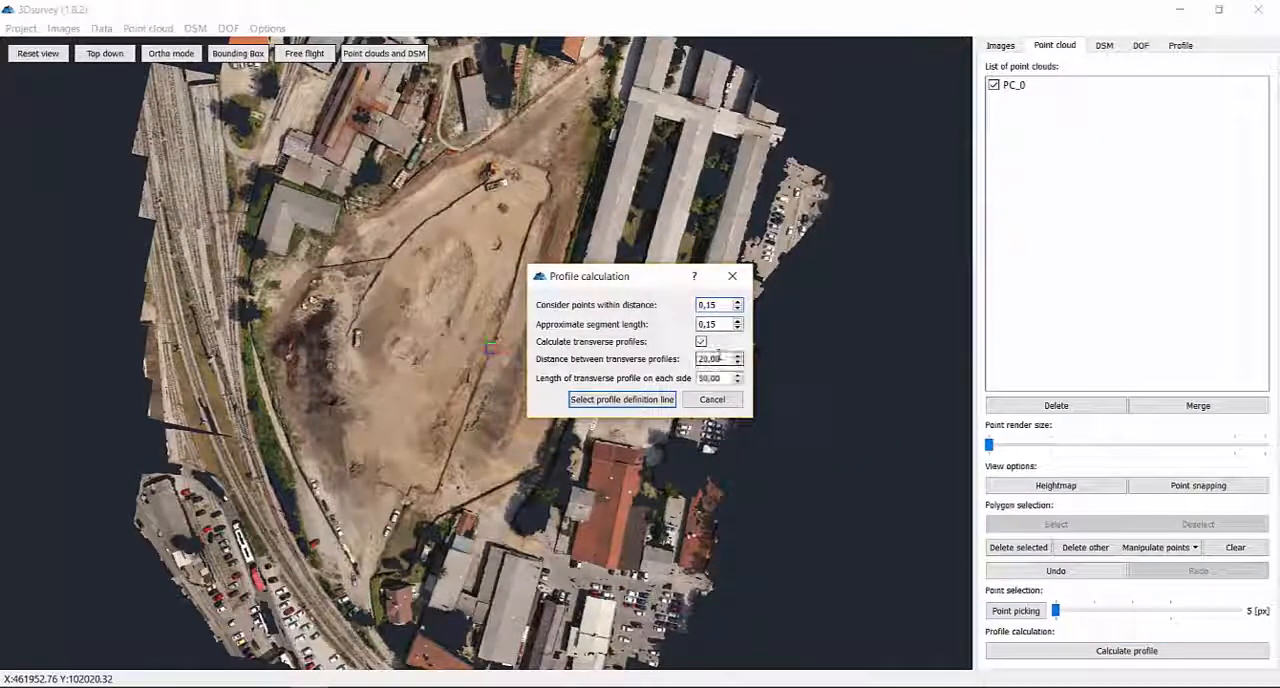
{"action": "left_click_drag", "start_coordinate": [722, 358], "coordinate": [683, 364]}
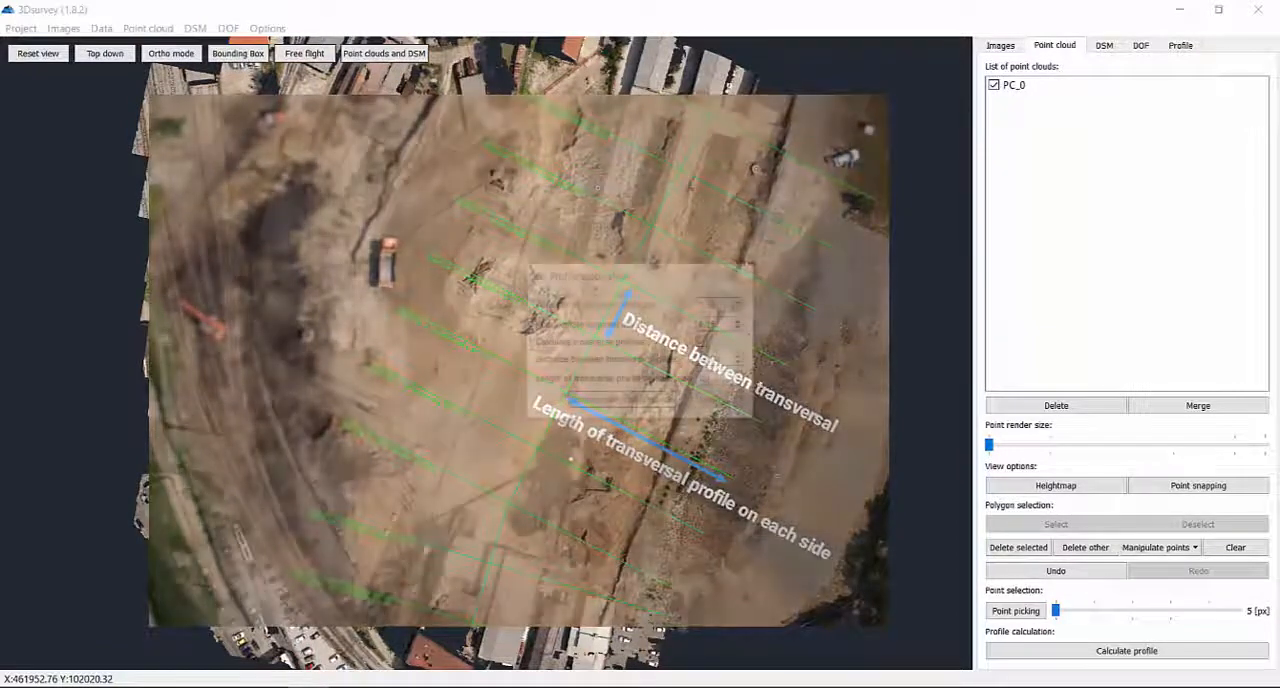
{"action": "left_click", "coordinate": [621, 399]}
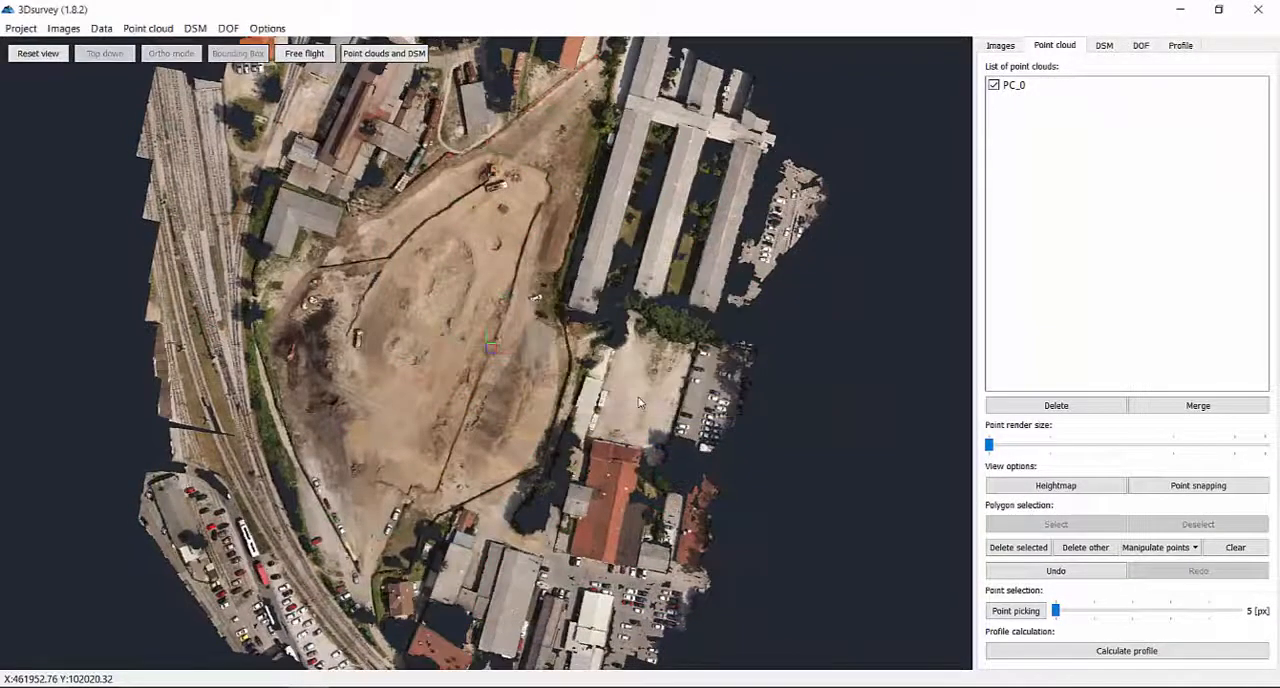
Draw a four-point profile definition line from the pit's southern tip through its centre to the northern part, and calculate the profiles.
{"action": "left_click", "coordinate": [368, 585]}
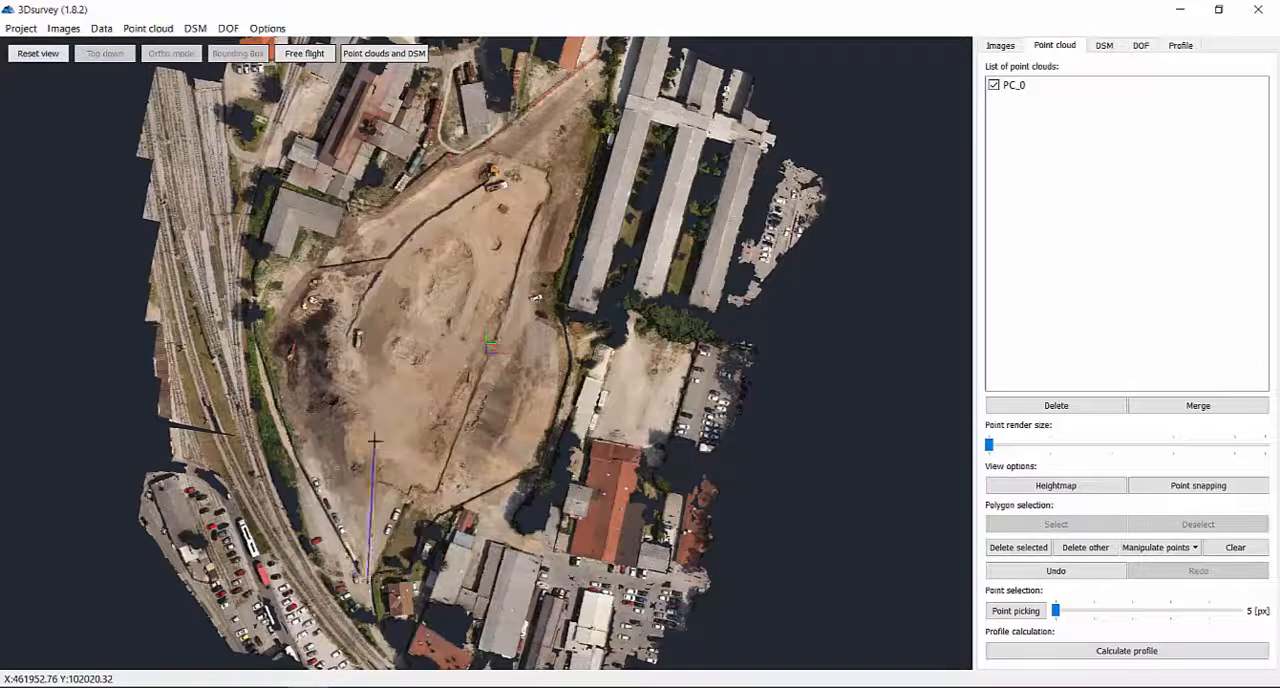
{"action": "left_click", "coordinate": [374, 440]}
{"action": "left_click", "coordinate": [460, 342]}
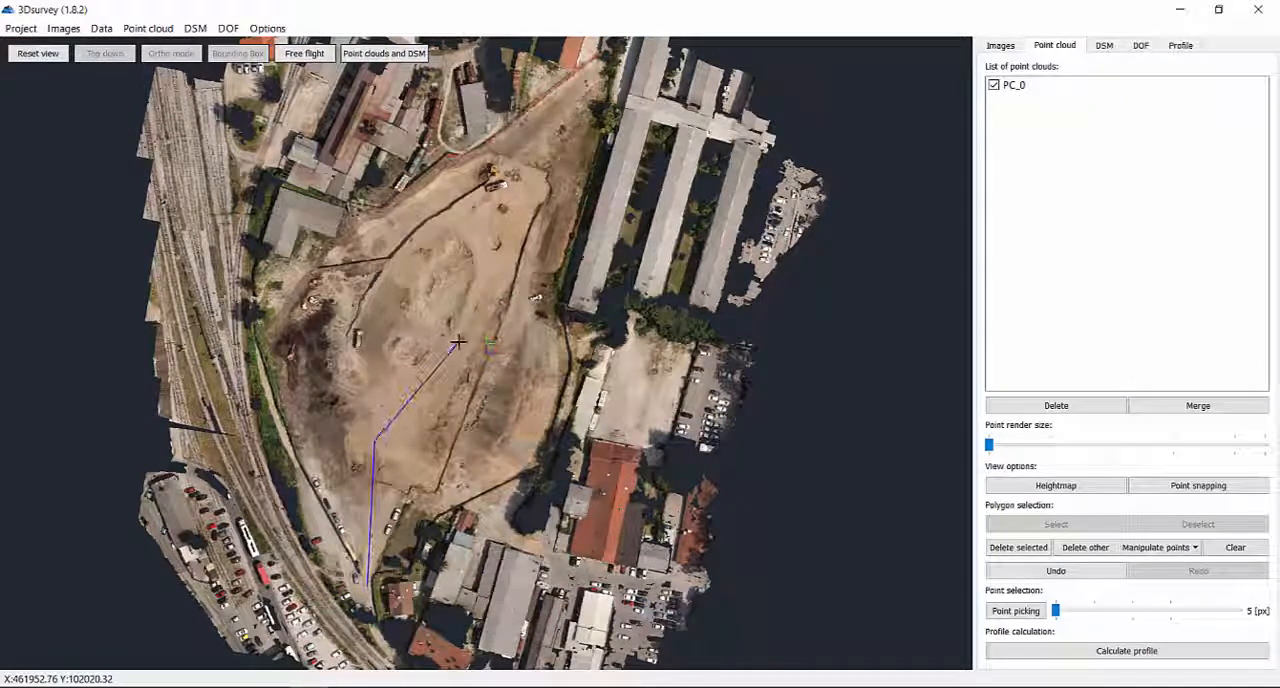
{"action": "double_click", "coordinate": [491, 237]}
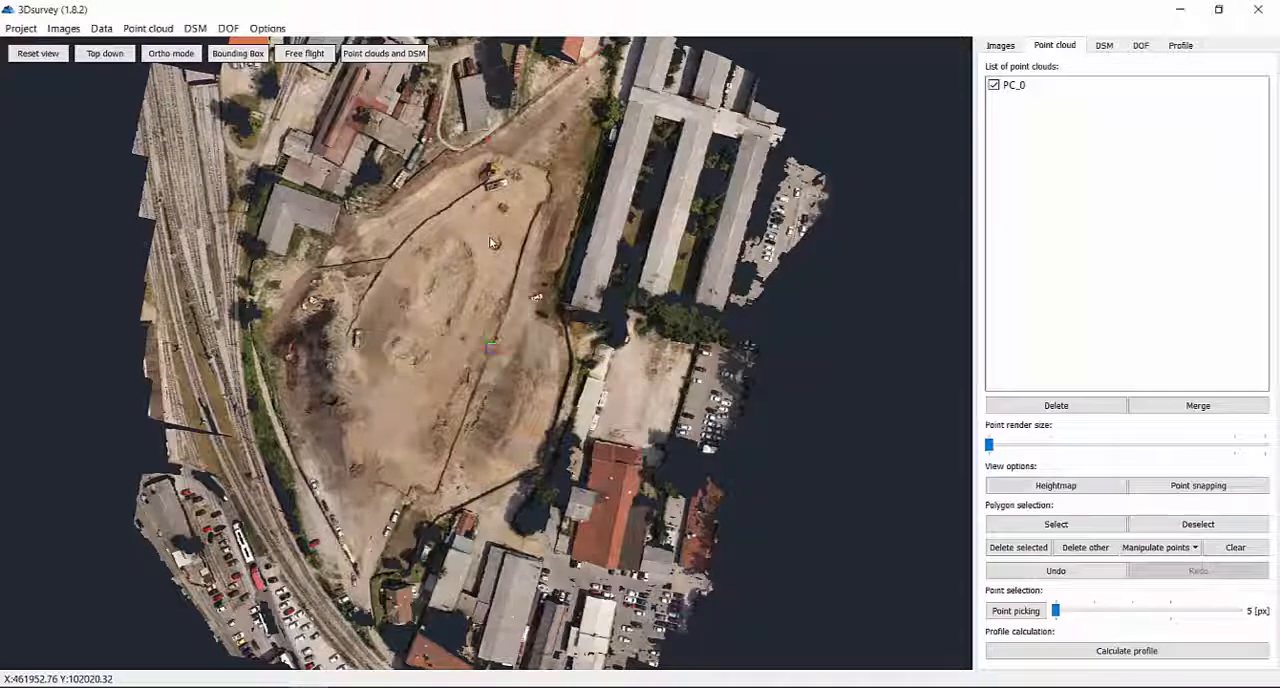
Review the transverse profile lines over the orthophoto and the graphs of the main and transverse profiles.
{"action": "left_click", "coordinate": [1141, 45]}
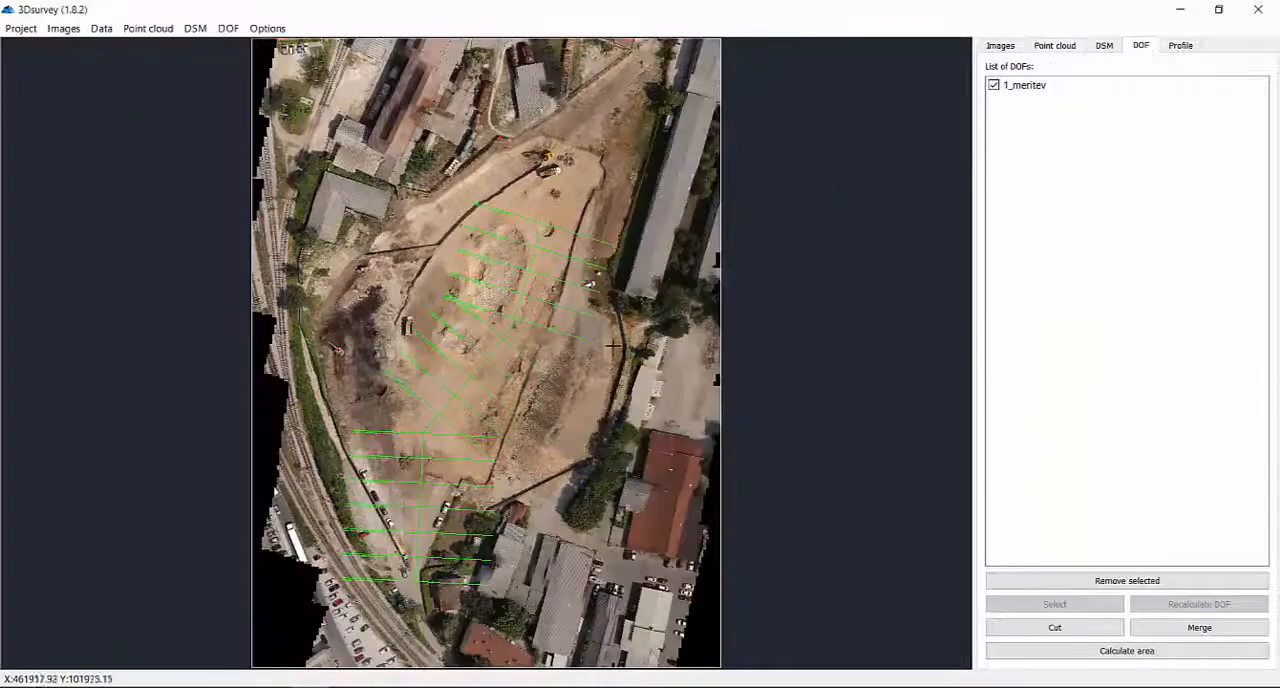
{"action": "left_click", "coordinate": [1190, 50]}
{"action": "scroll", "coordinate": [539, 143], "scroll_direction": "up", "scroll_amount": 6}
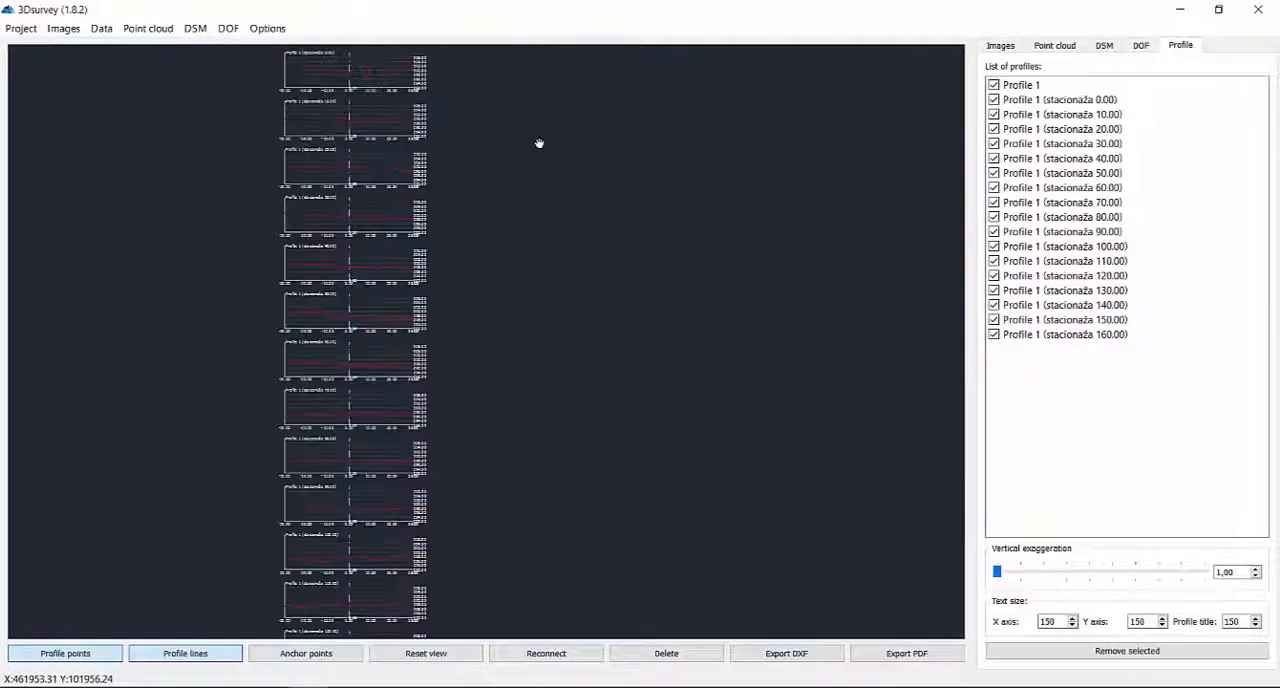
{"action": "scroll", "coordinate": [428, 327], "scroll_direction": "up", "scroll_amount": 1}
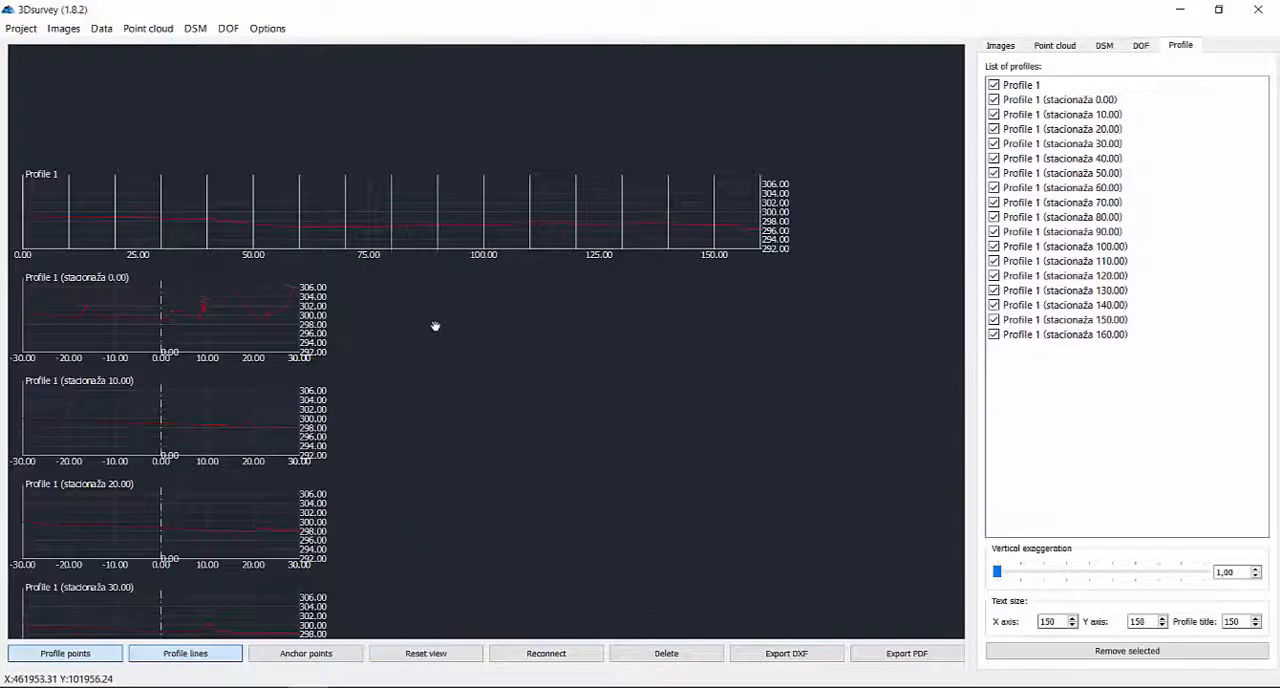
{"action": "left_click_drag", "start_coordinate": [436, 327], "coordinate": [518, 293]}
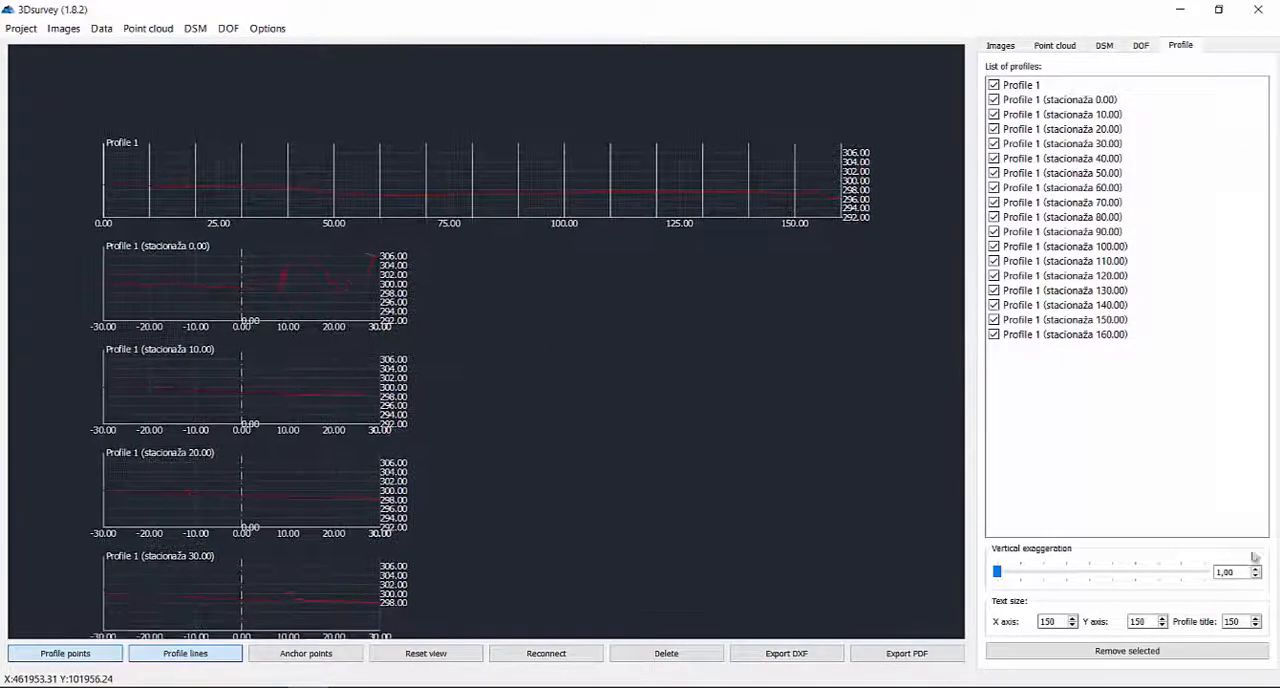
Set the X axis and Y axis text sizes of the profile graphs to 100.
{"action": "left_click_drag", "start_coordinate": [1060, 621], "coordinate": [959, 616]}
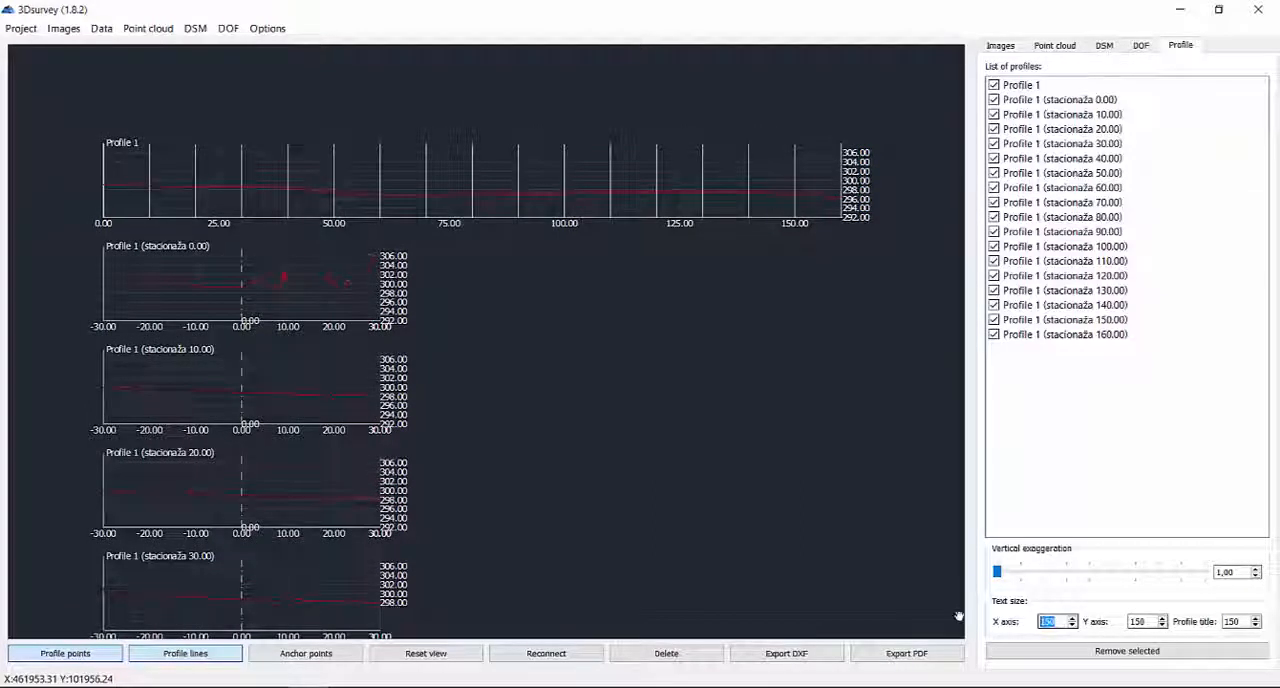
{"action": "type", "text": "100"}
{"action": "key", "text": "Return"}
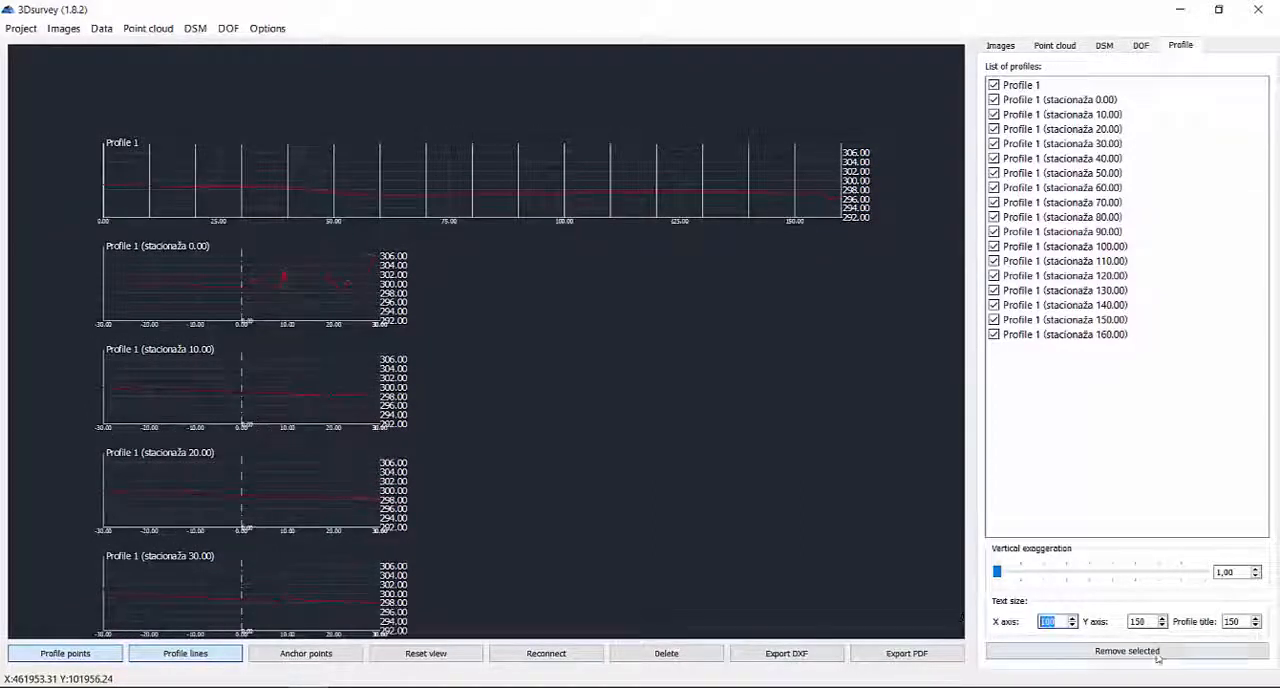
{"action": "left_click_drag", "start_coordinate": [1151, 621], "coordinate": [1077, 642]}
{"action": "type", "text": "100"}
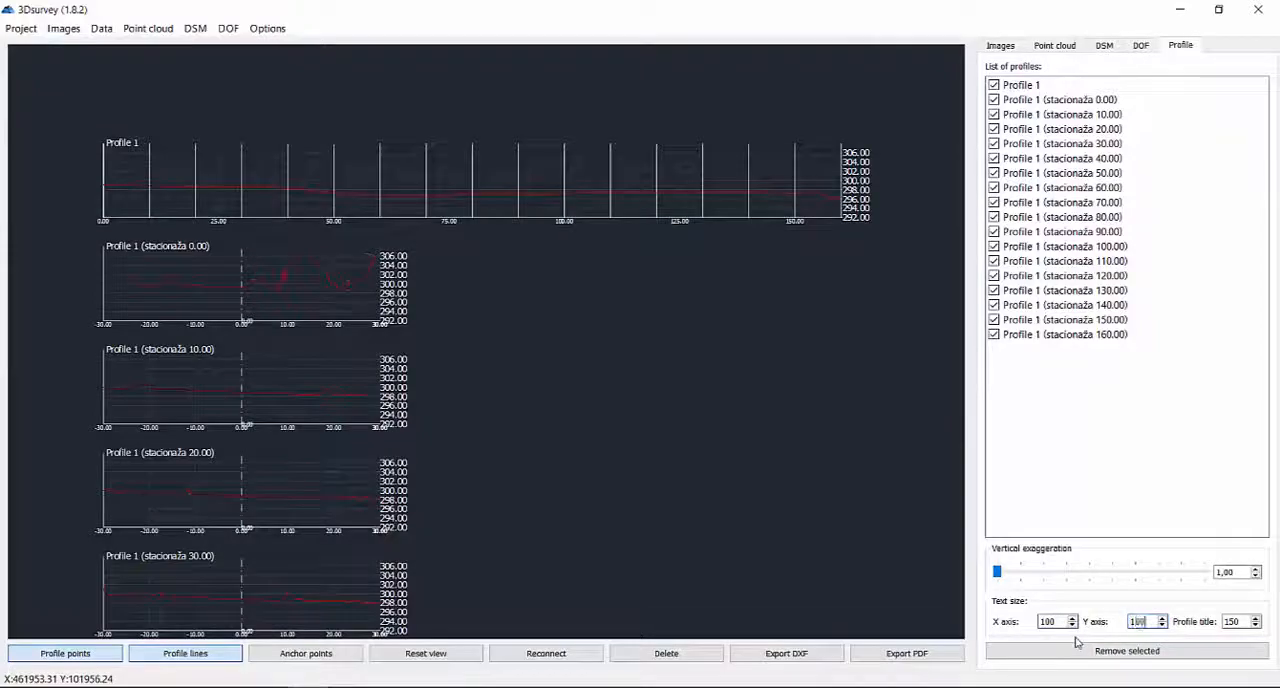
{"action": "key", "text": "Return"}
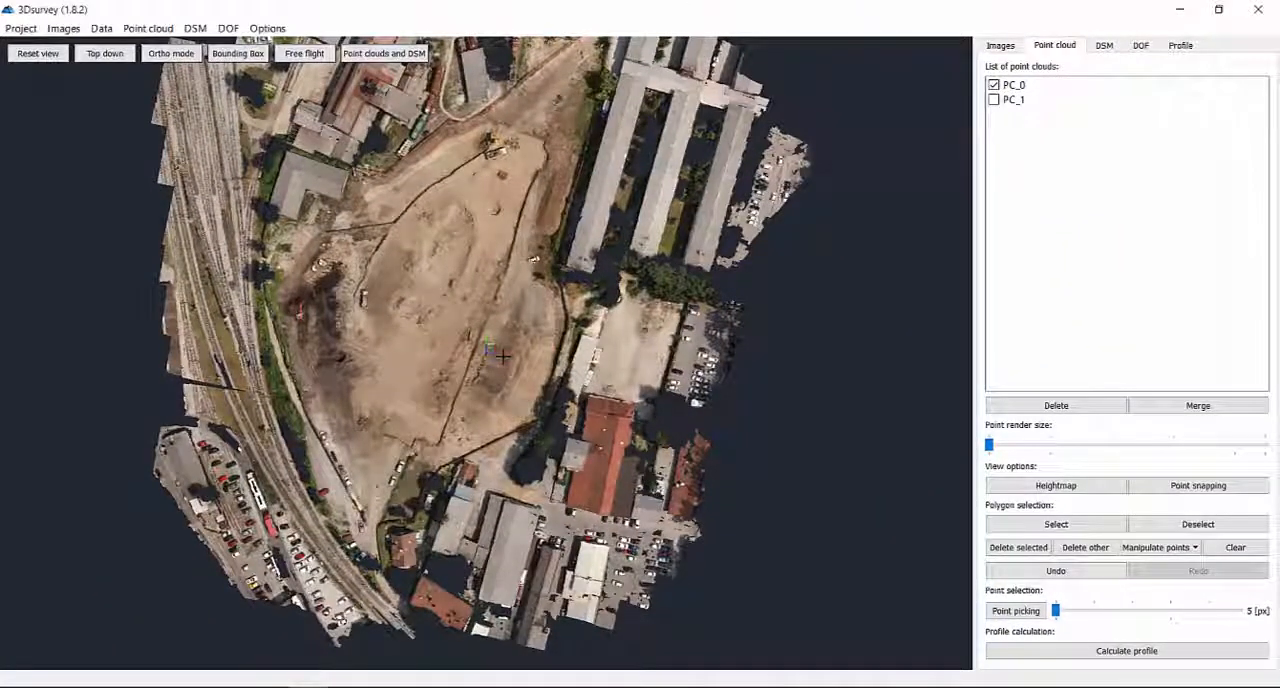
Compare point clouds PC_0 and PC_1 individually and display both of them together.
{"action": "left_click", "coordinate": [993, 85]}
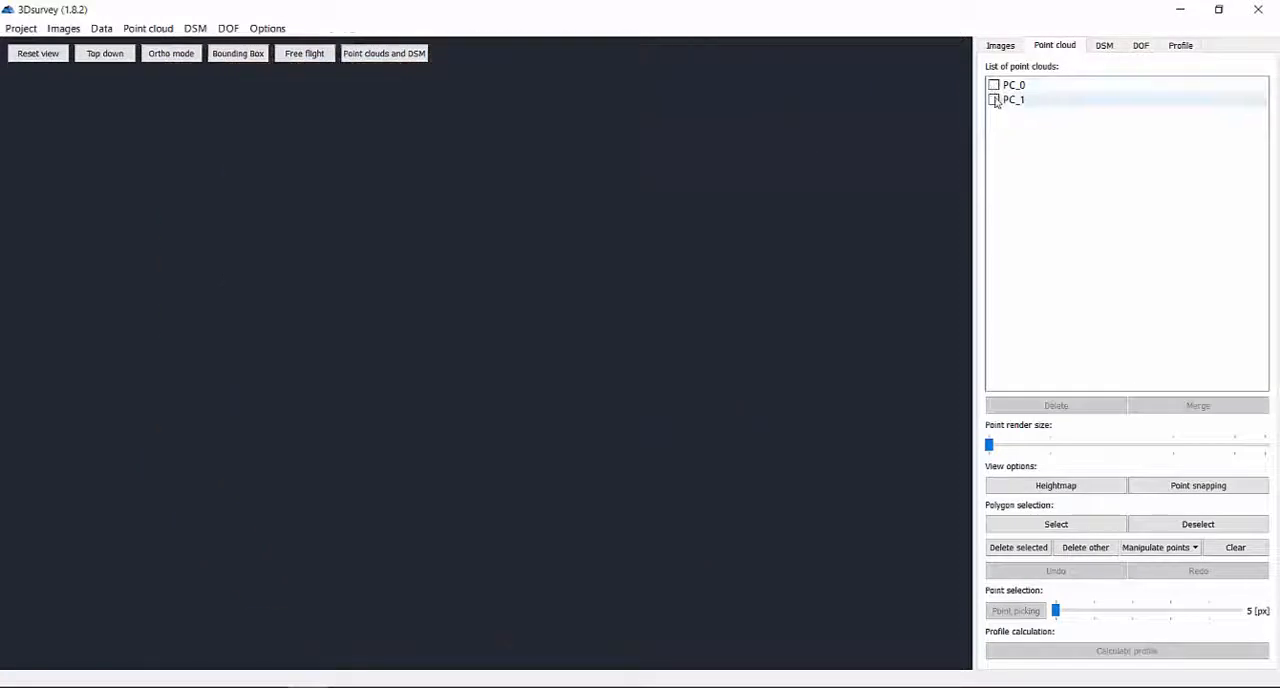
{"action": "left_click", "coordinate": [993, 100]}
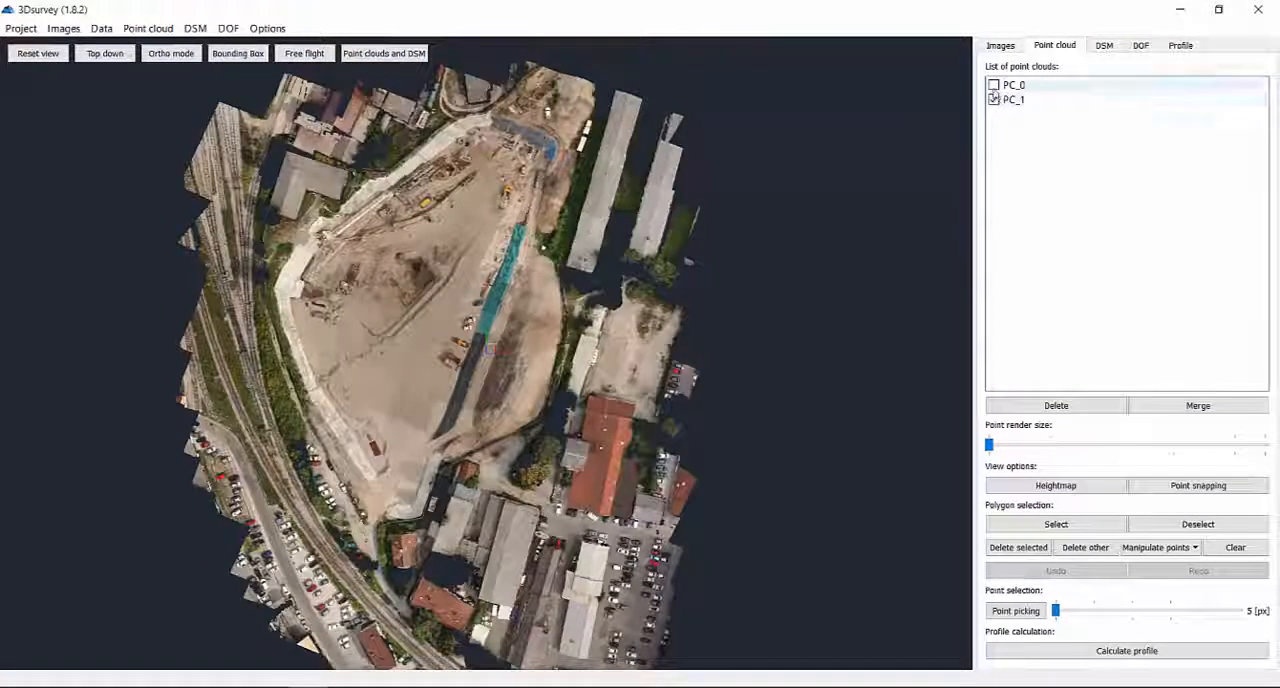
{"action": "left_click", "coordinate": [993, 86]}
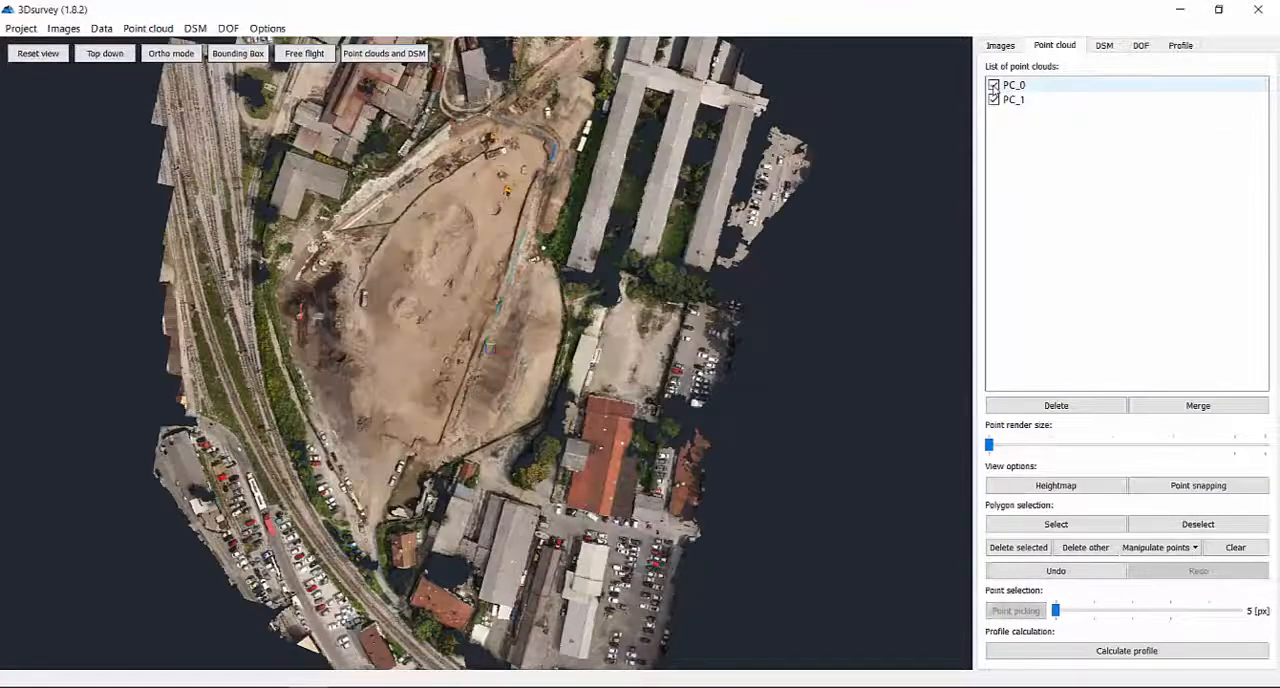
Calculate profiles of both point clouds without transverse profiles, along a straight line across the pit from its railway side to its eastern edge.
{"action": "left_click", "coordinate": [1121, 652]}
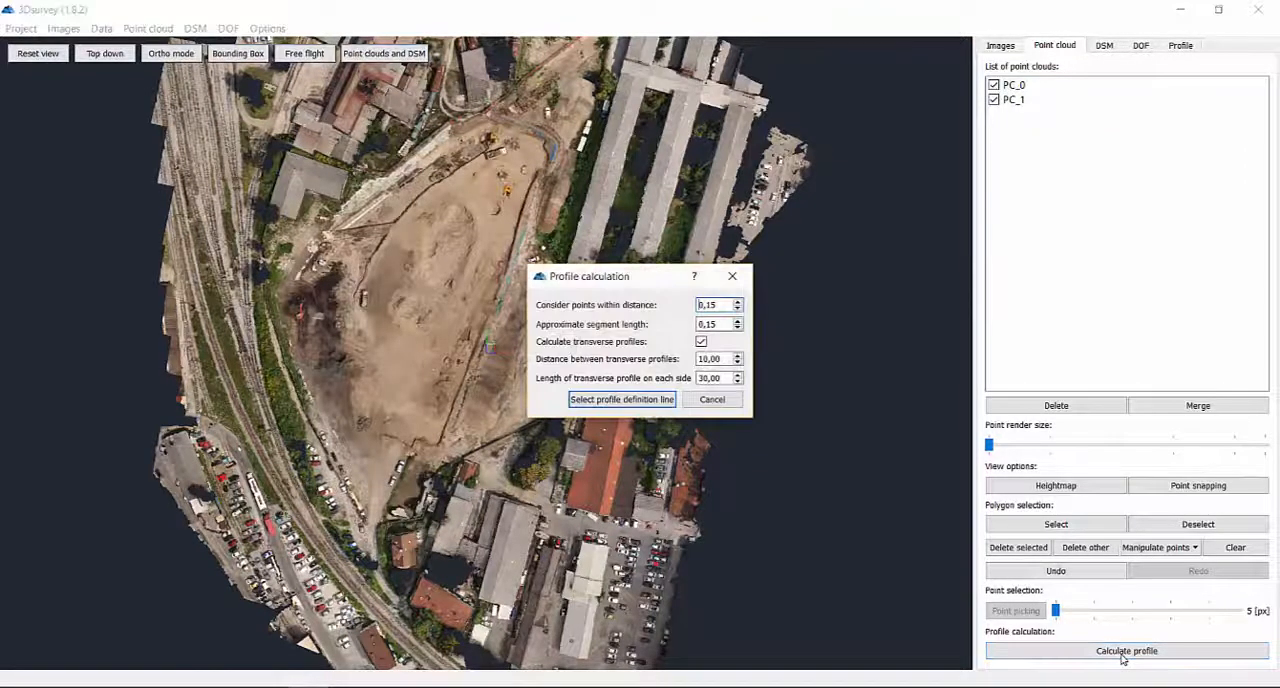
{"action": "left_click", "coordinate": [701, 342]}
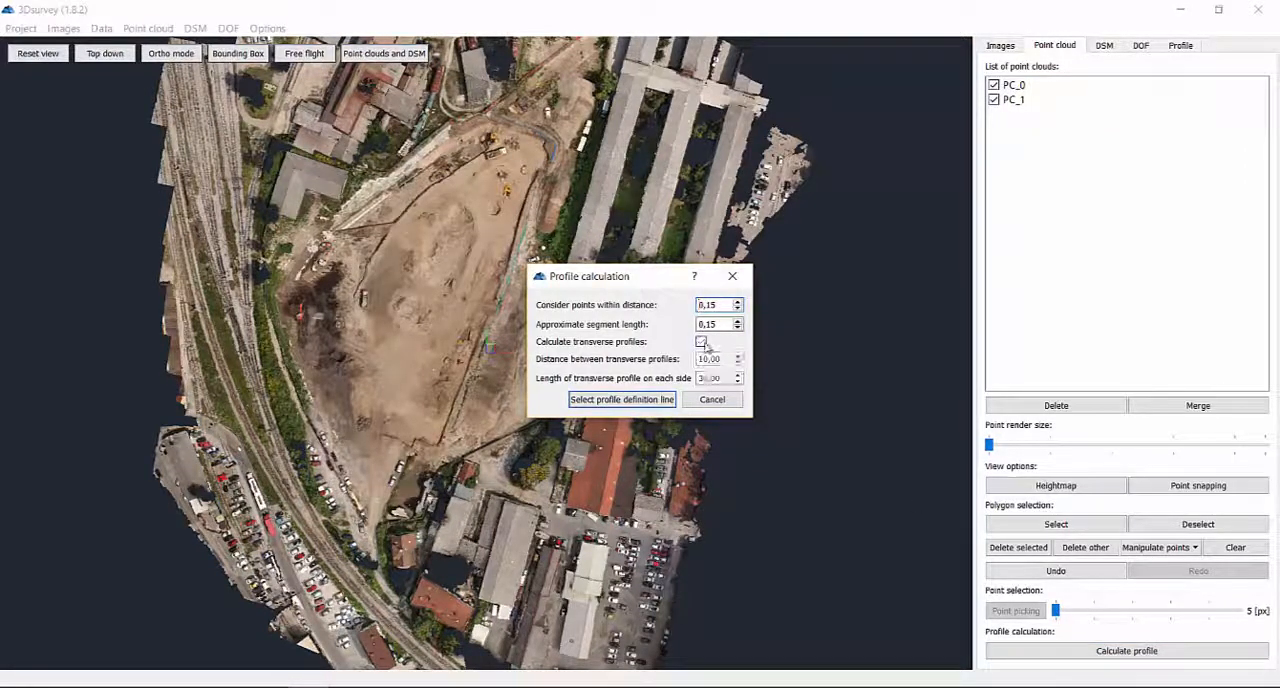
{"action": "left_click", "coordinate": [634, 400]}
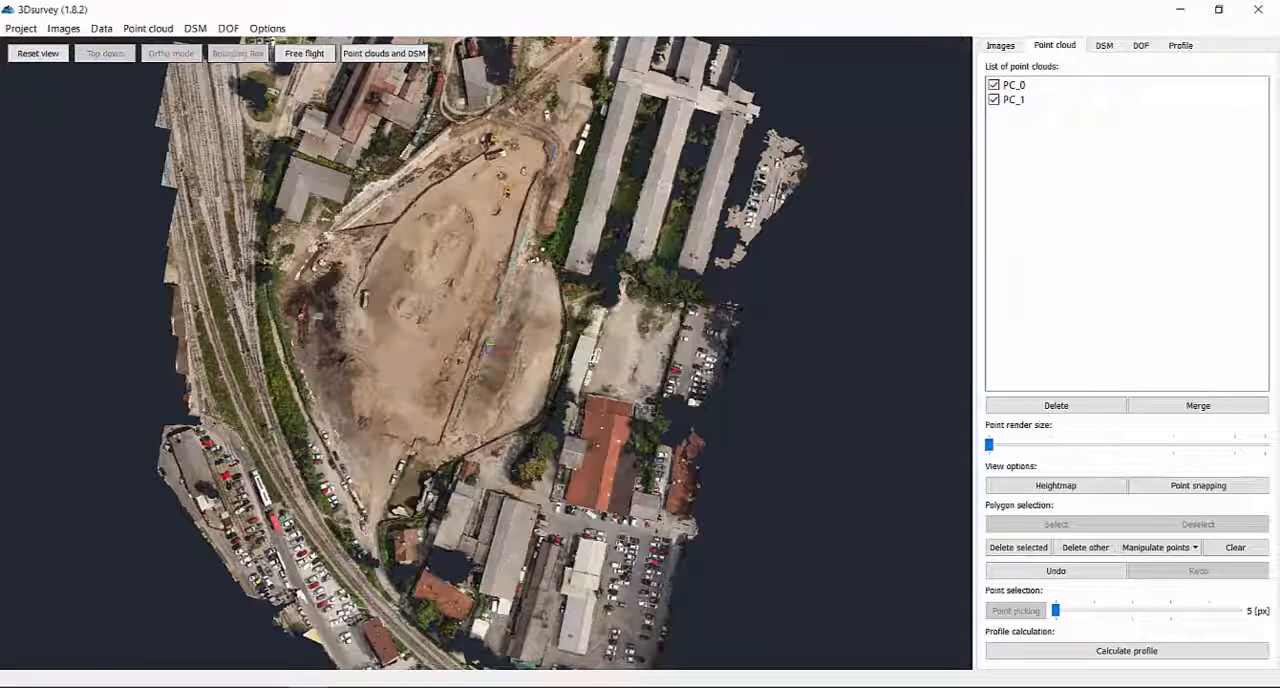
{"action": "left_click", "coordinate": [267, 254]}
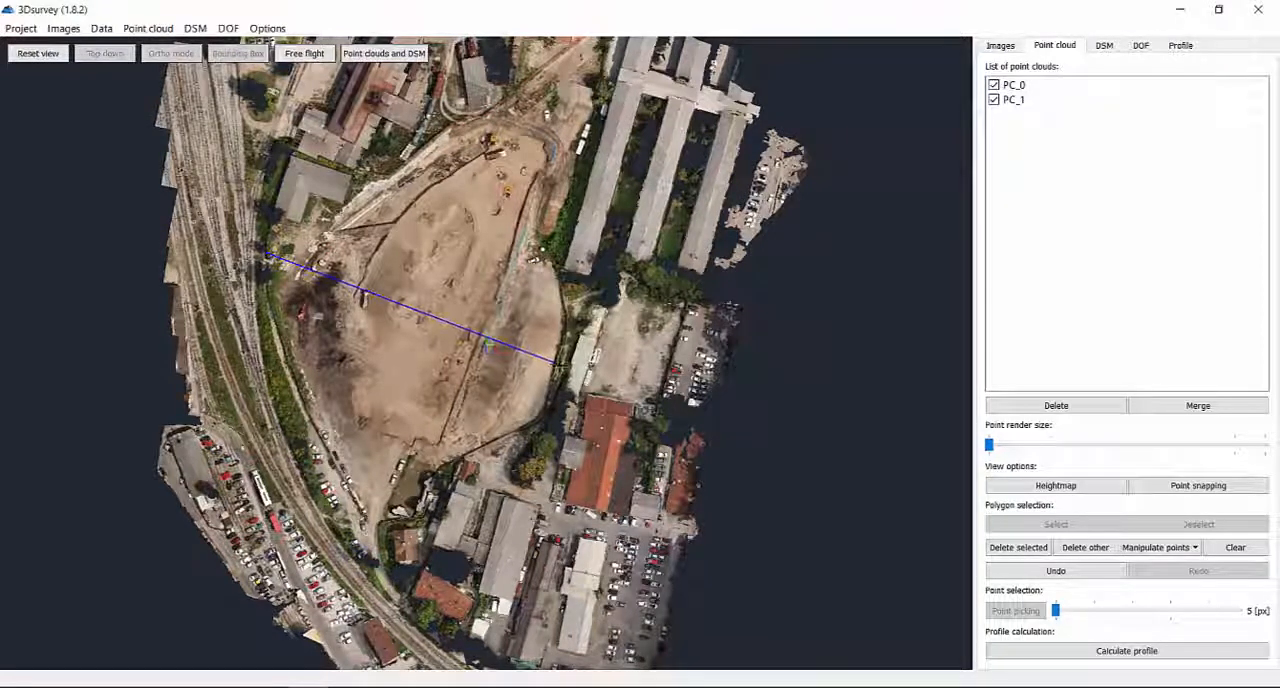
{"action": "left_click", "coordinate": [560, 363]}
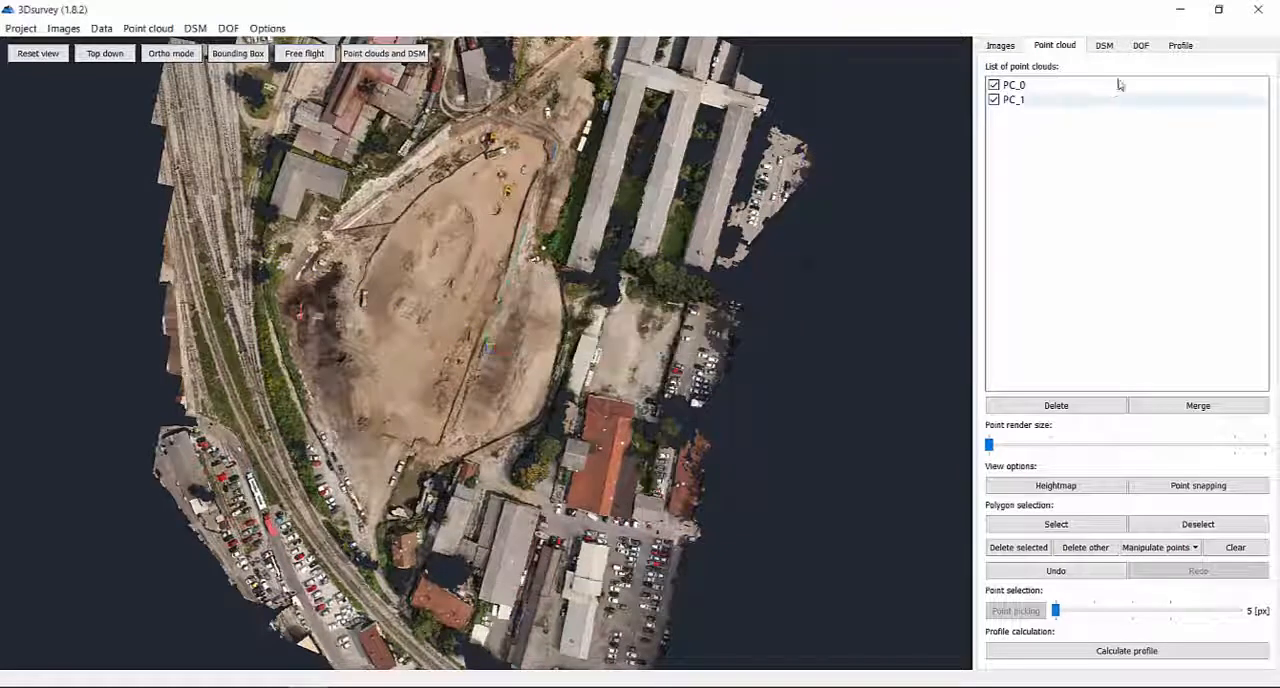
Examine the overlaid Profile 1 and Profile 2 graphs along their length to compare the two terrain surfaces.
{"action": "left_click", "coordinate": [1180, 48]}
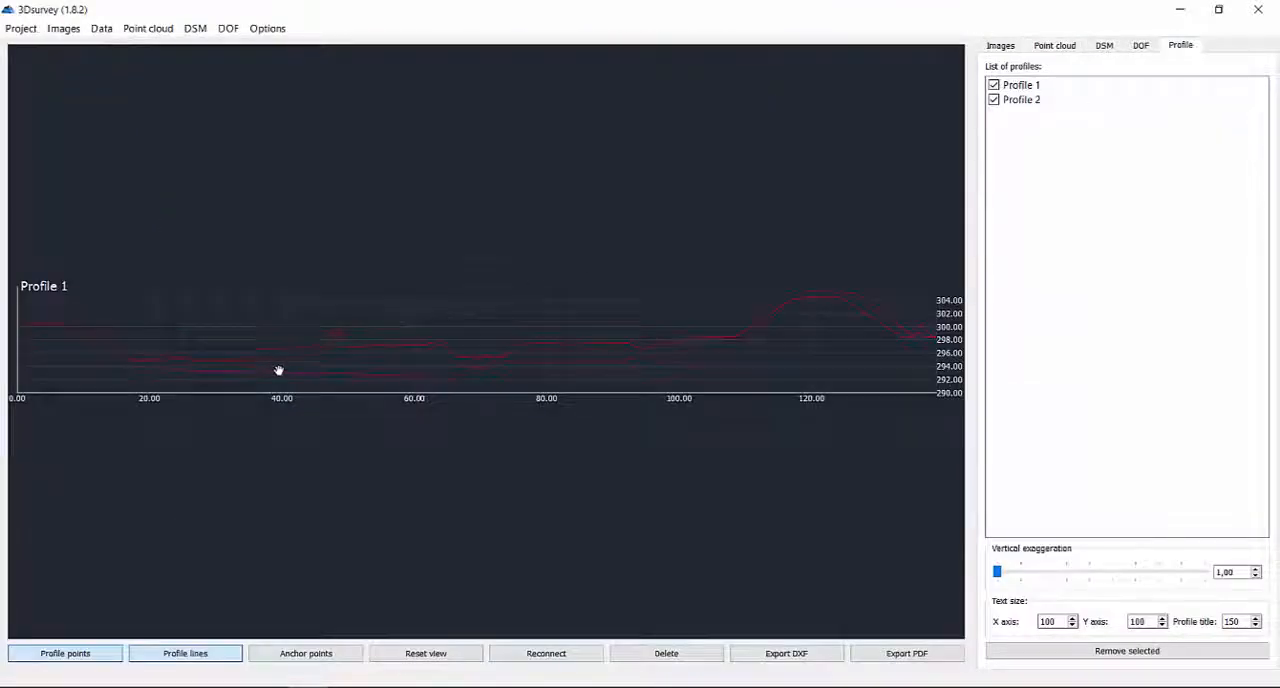
{"action": "scroll", "coordinate": [278, 371], "scroll_direction": "up", "scroll_amount": 3}
{"action": "left_click_drag", "start_coordinate": [627, 350], "coordinate": [251, 360]}
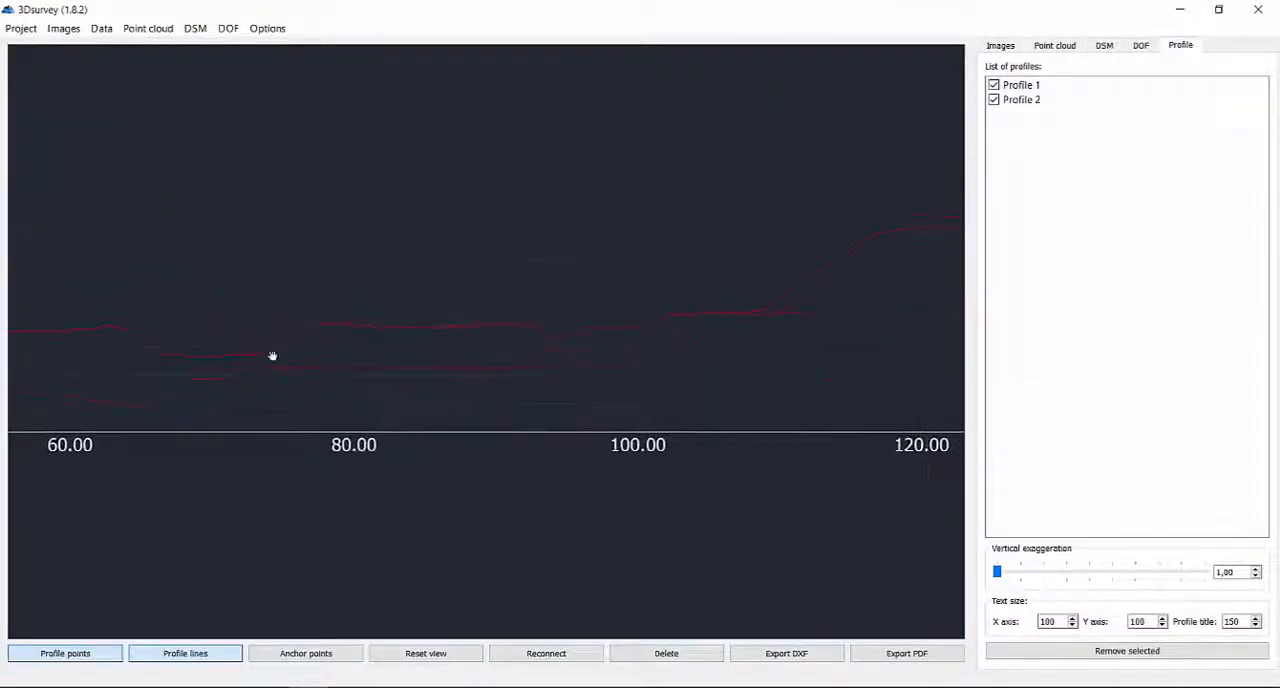
{"action": "scroll", "coordinate": [337, 357], "scroll_direction": "up", "scroll_amount": 2}
{"action": "left_click_drag", "start_coordinate": [668, 376], "coordinate": [219, 389]}
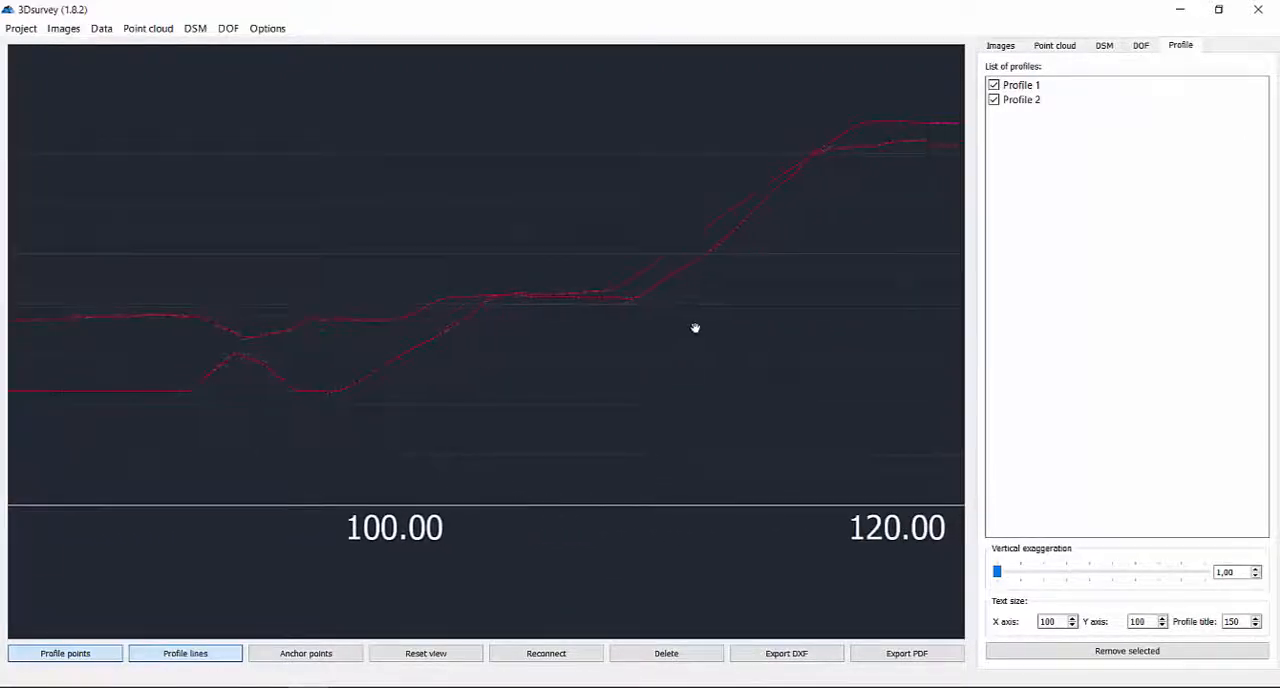
{"action": "scroll", "coordinate": [695, 328], "scroll_direction": "down", "scroll_amount": 5}
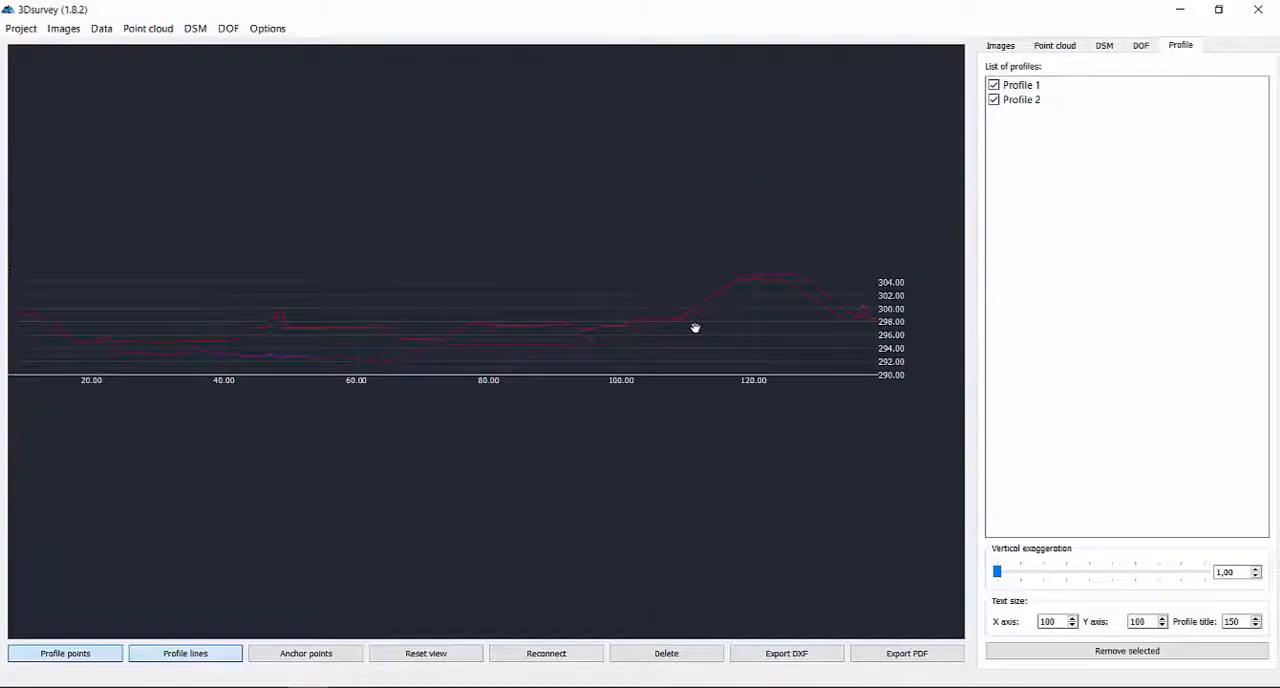